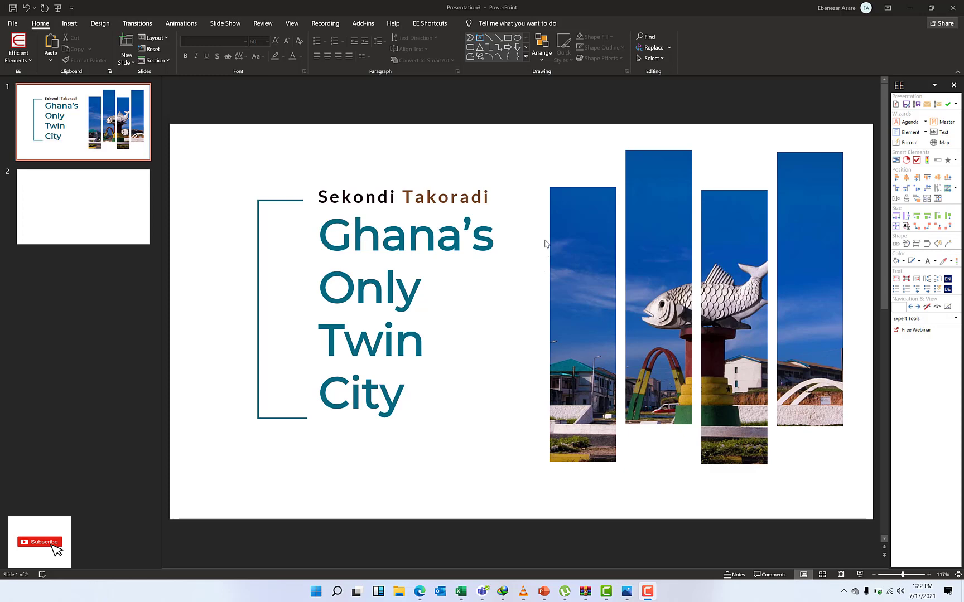
View the fish statue photo used in the finished Sekondi Takoradi slide
click(627, 596)
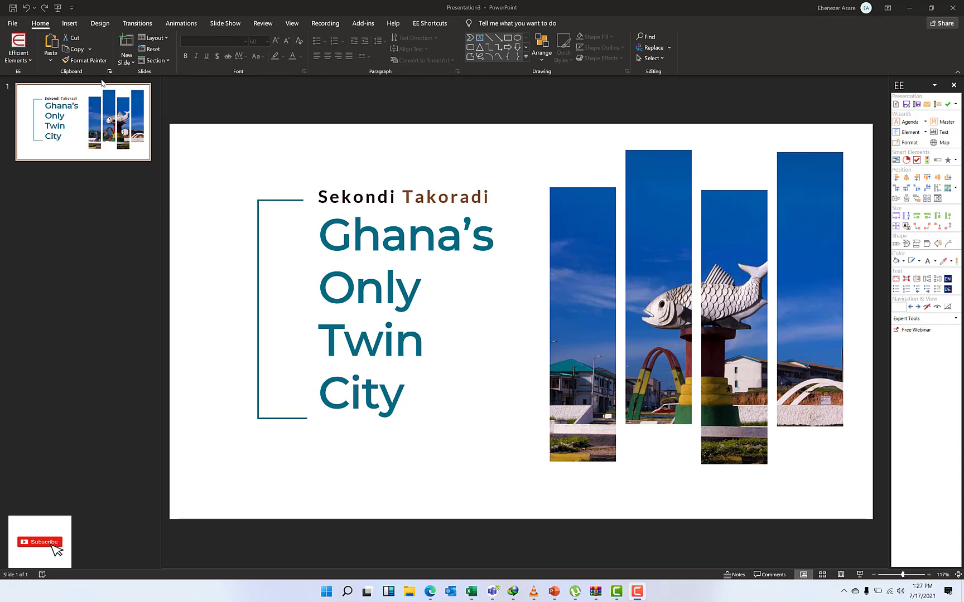
Insert a new slide after slide 1 and delete its picture placeholder, leaving it blank
click(107, 114)
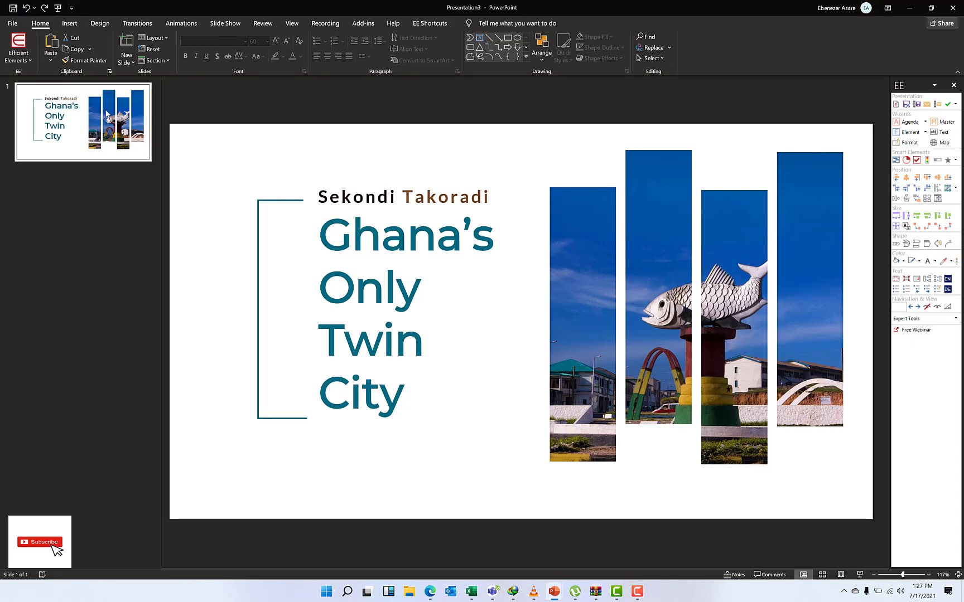
right_click(51, 118)
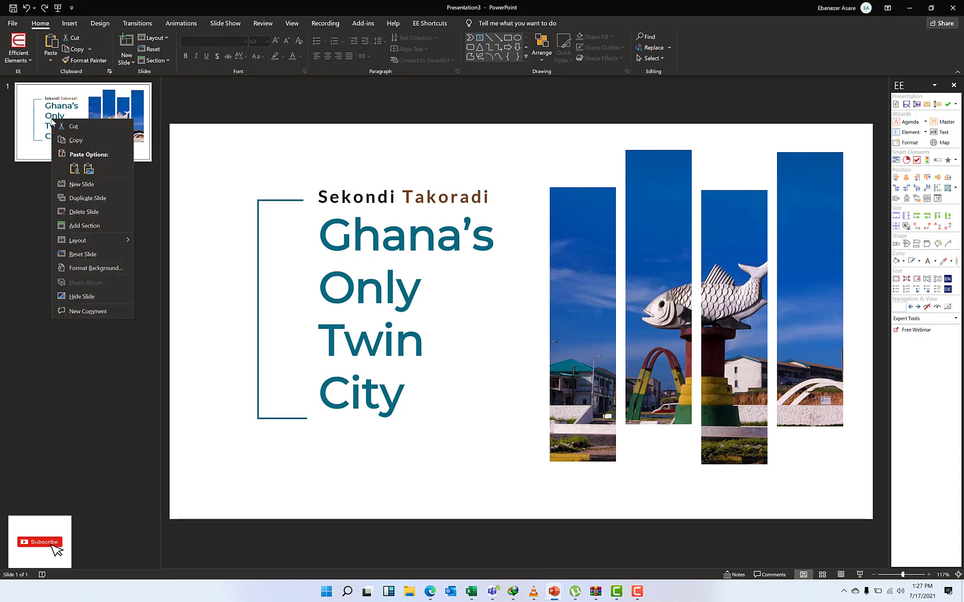
click(97, 184)
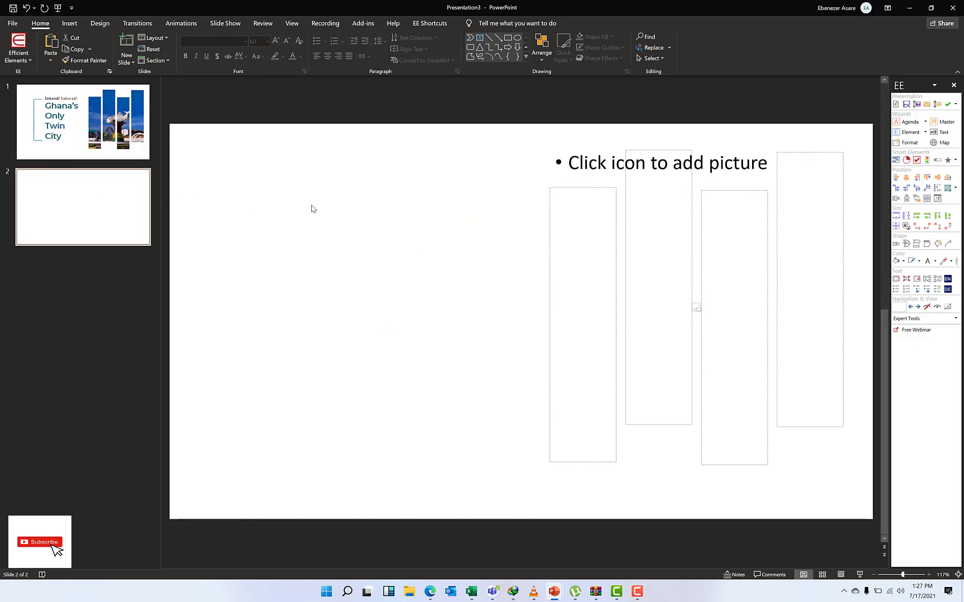
click(691, 199)
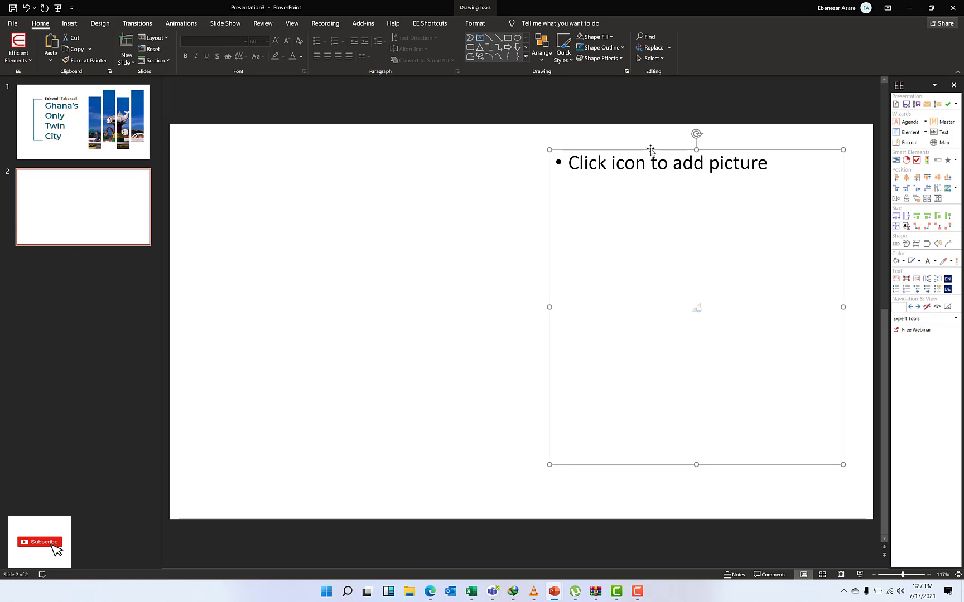
drag(651, 149, 650, 149)
key(Delete)
key(Page_Up)
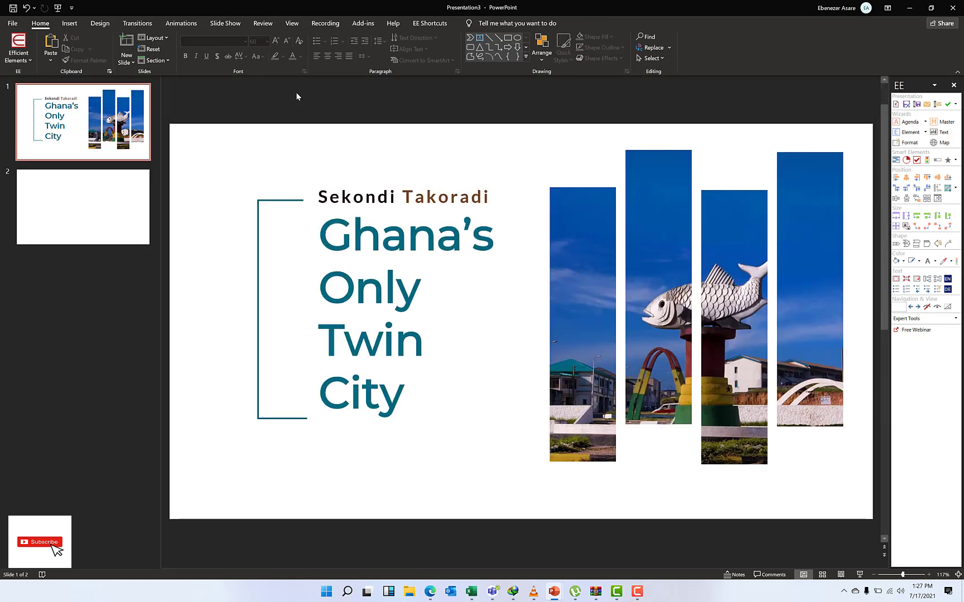
click(73, 202)
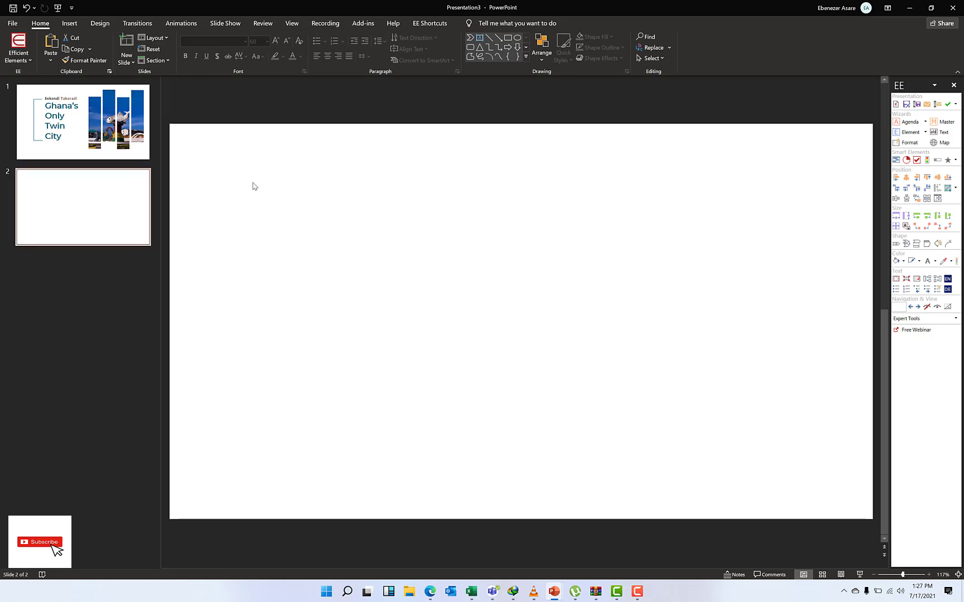
Open Slide Master view and delete the old blue-bars layout
click(292, 23)
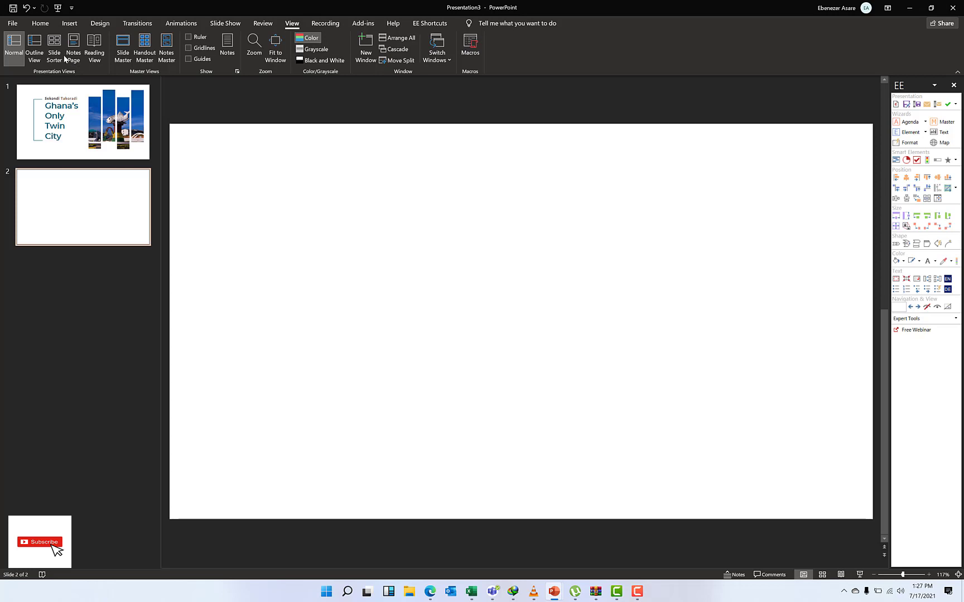
click(130, 55)
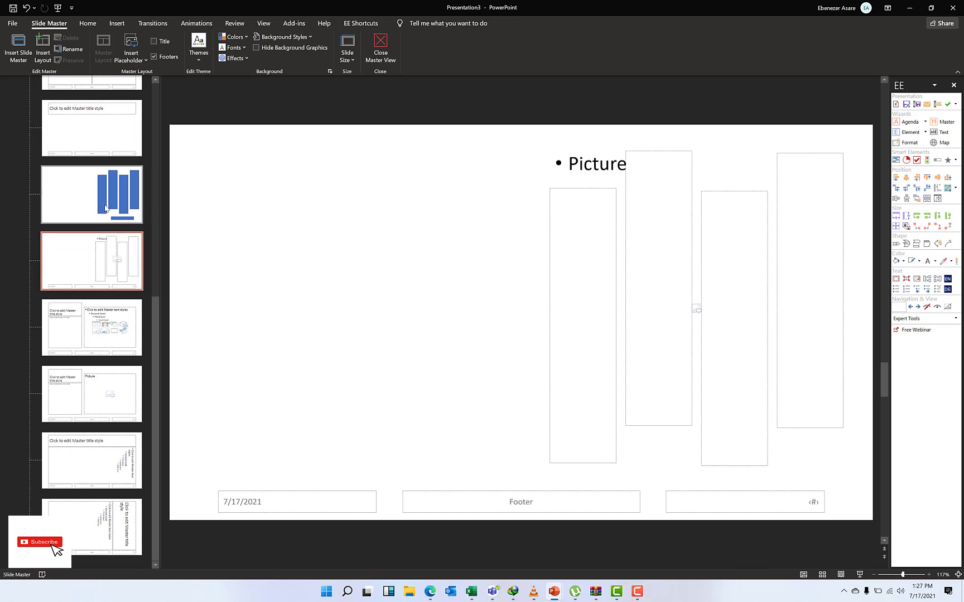
click(108, 138)
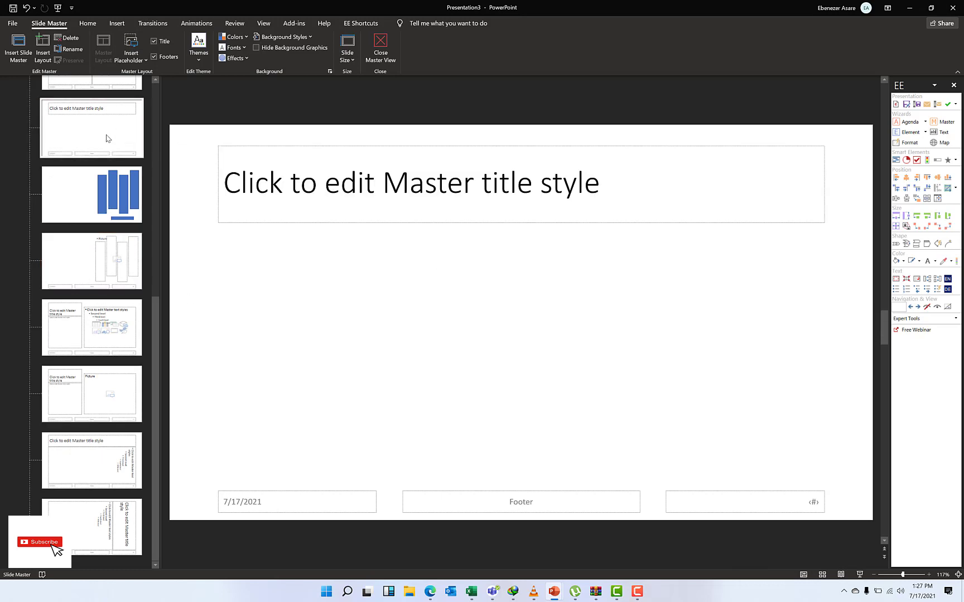
click(116, 193)
right_click(116, 193)
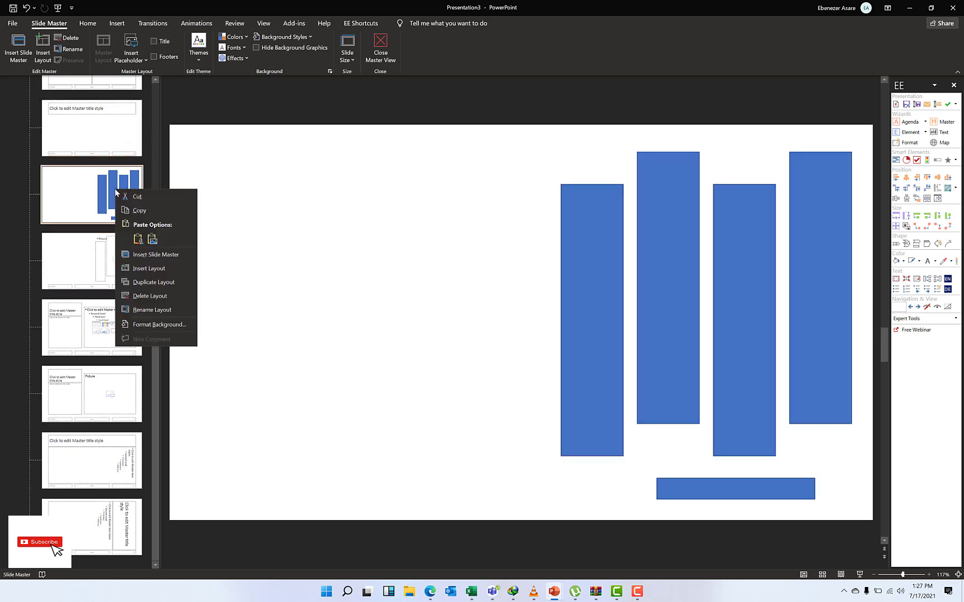
click(156, 300)
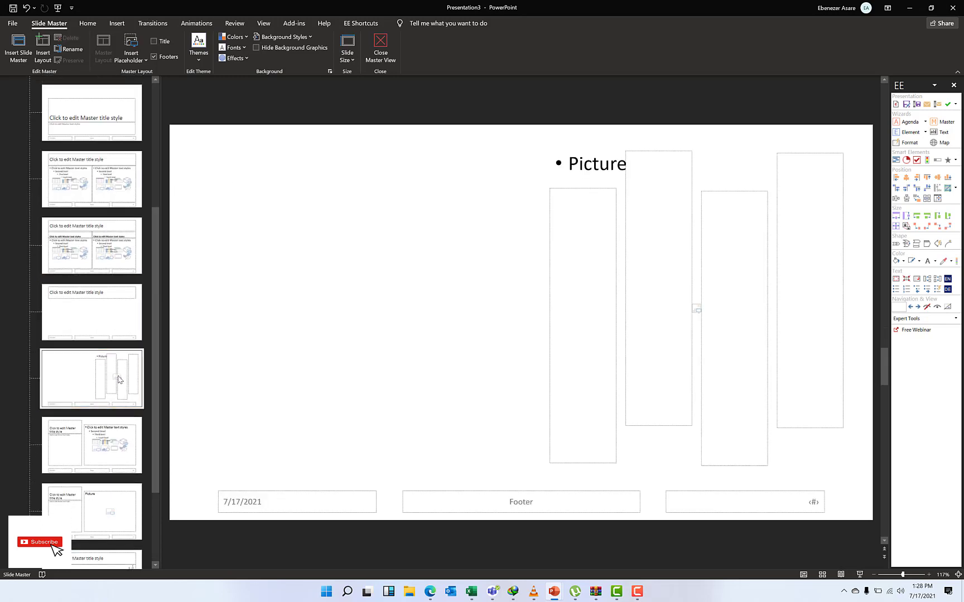
Delete the title, date and footer placeholders from the title-only layout
right_click(118, 376)
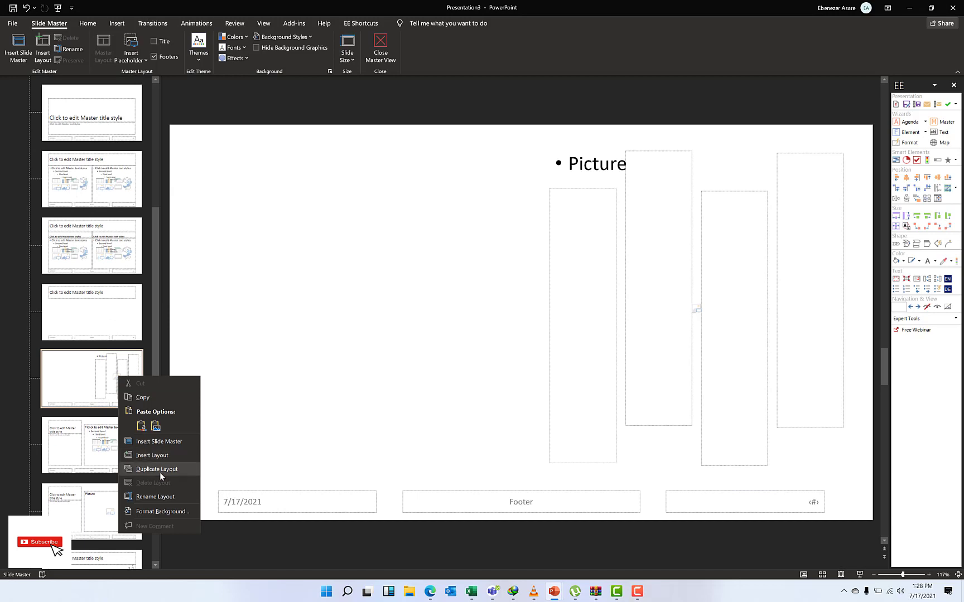
click(86, 380)
click(96, 318)
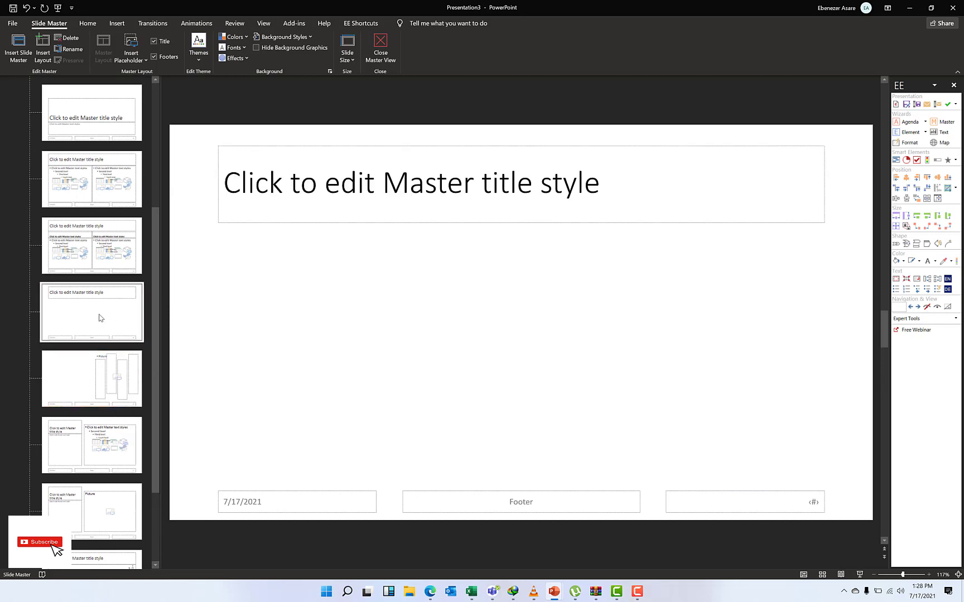
click(390, 146)
key(Delete)
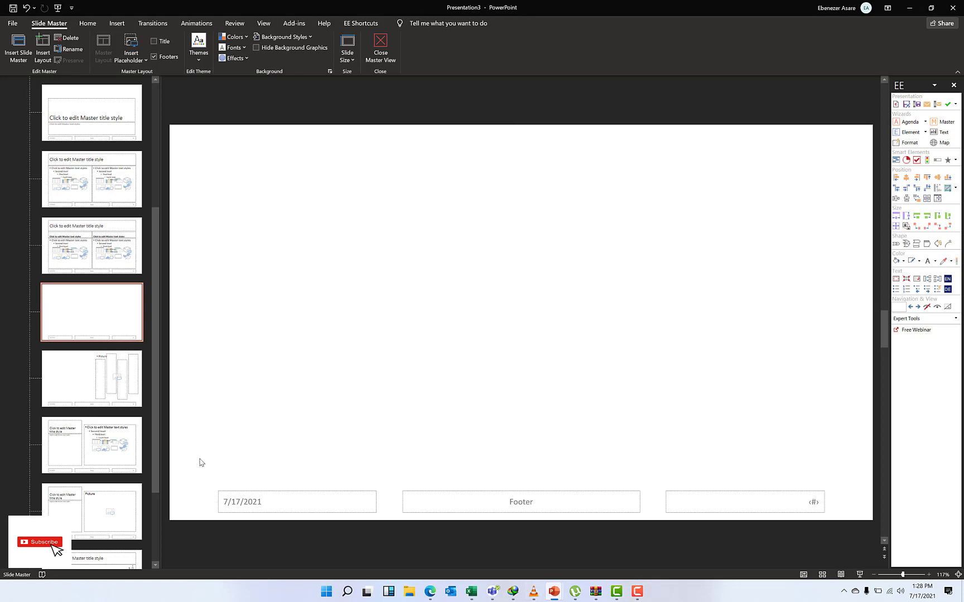
mouse_move(197, 459)
mouse_down()
mouse_move(422, 552)
mouse_move(601, 524)
mouse_up()
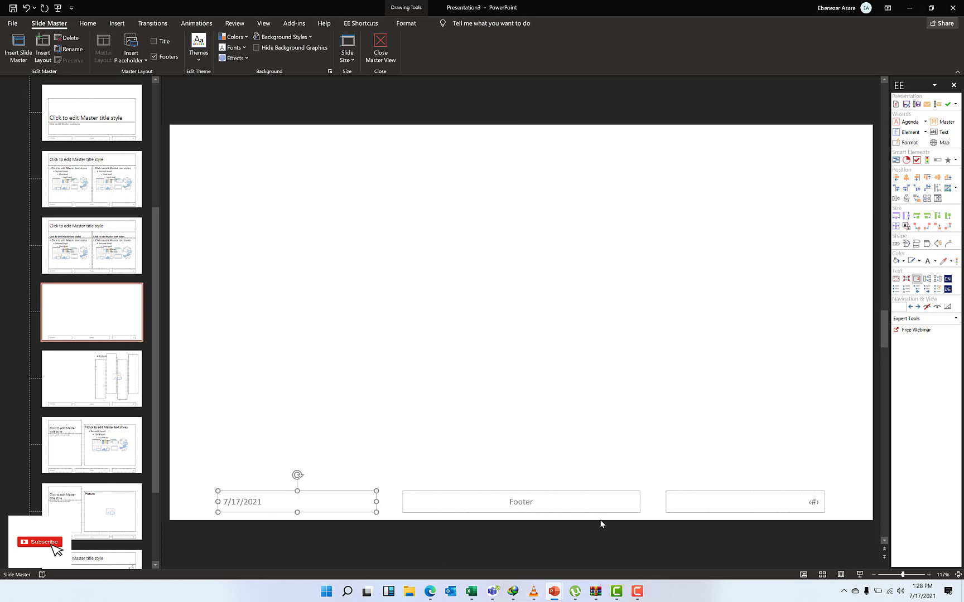
key(Delete)
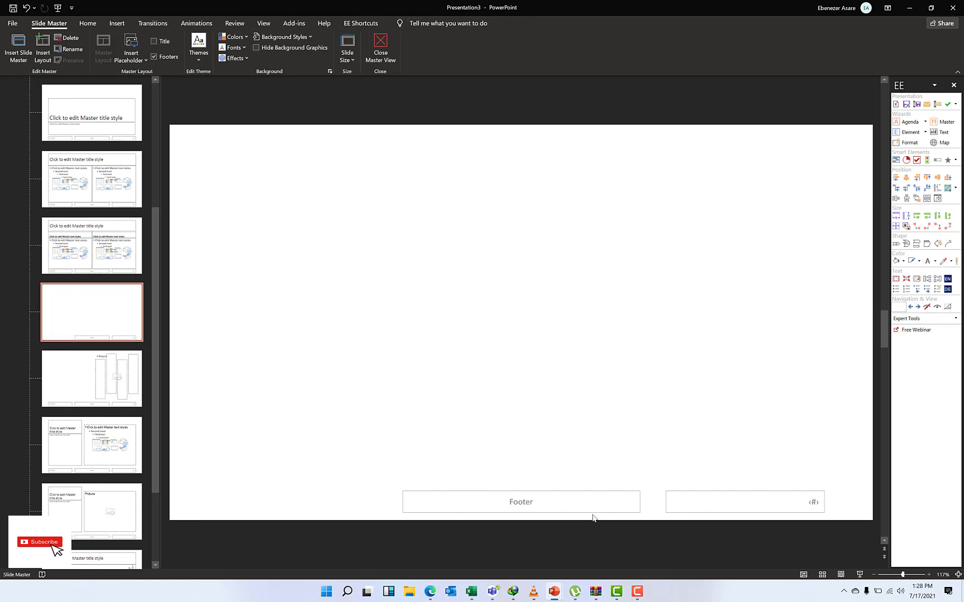
click(598, 491)
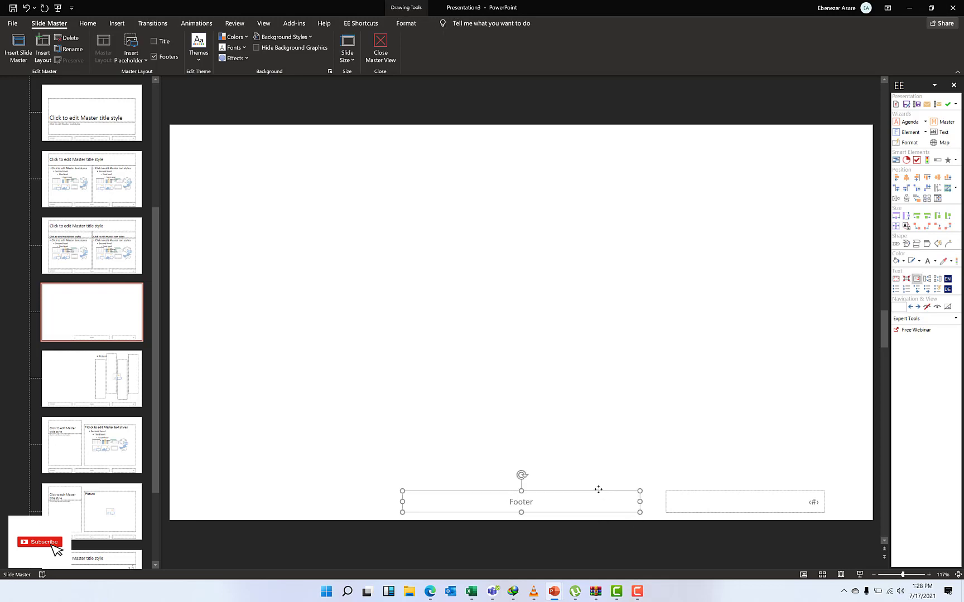
key(Delete)
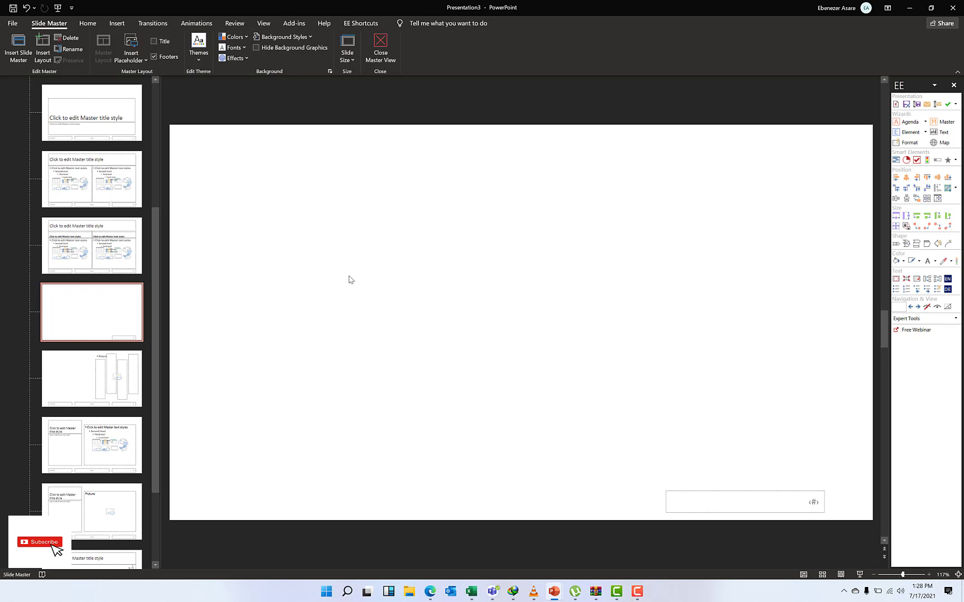
Draw a tall 5.32" by 1.23" blue rectangle and place a higher copy to its right
click(87, 25)
click(118, 24)
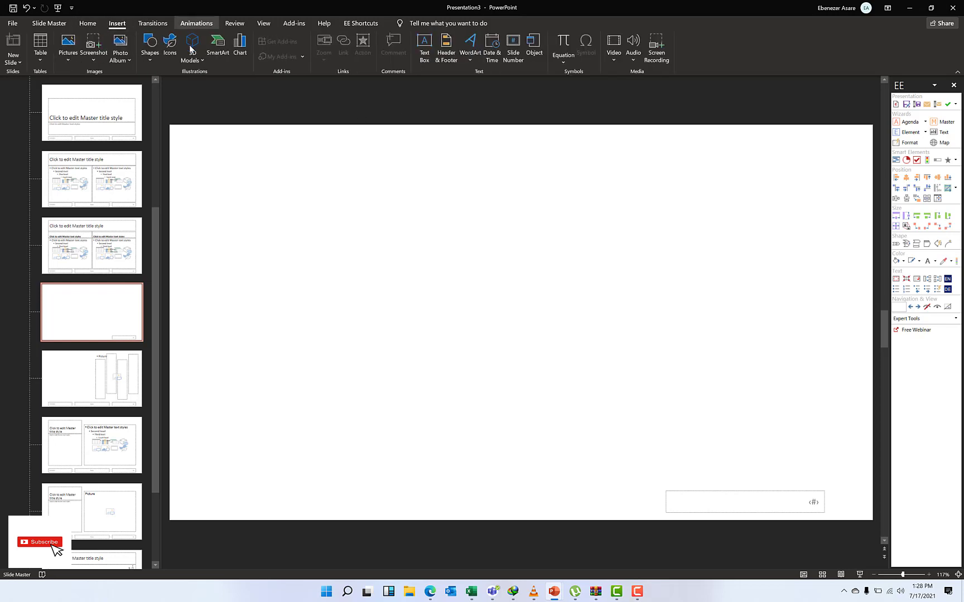
click(146, 59)
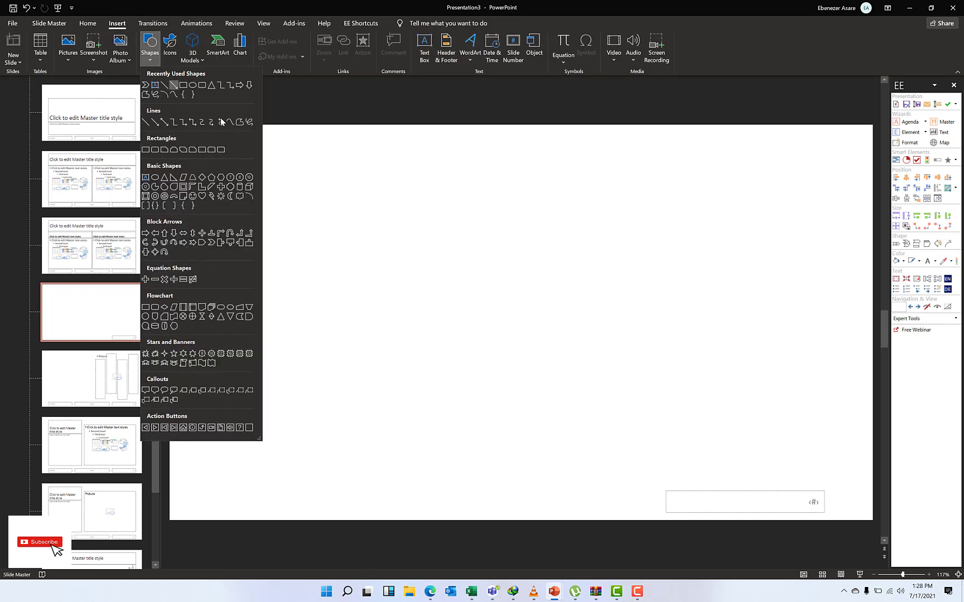
click(181, 86)
mouse_move(579, 191)
mouse_down()
mouse_move(609, 342)
mouse_move(684, 484)
mouse_move(644, 472)
mouse_up()
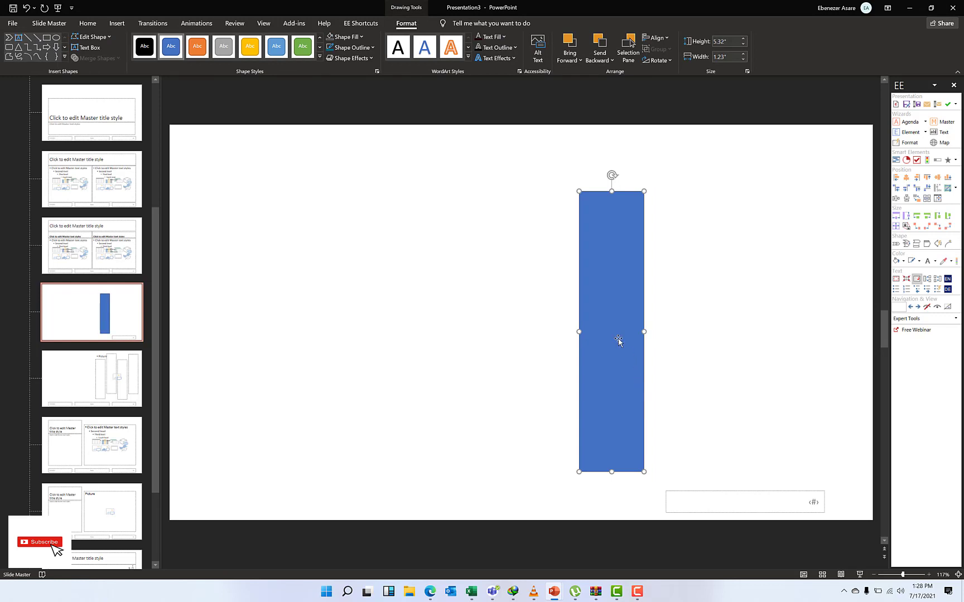
drag(627, 342, 705, 307)
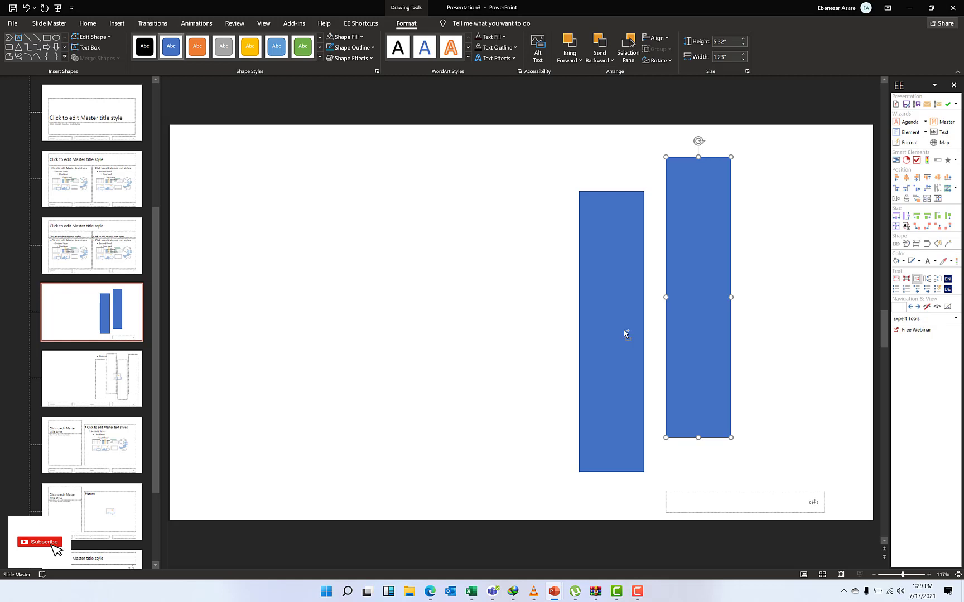
mouse_move(624, 330)
mouse_down()
mouse_move(699, 329)
mouse_move(625, 328)
mouse_up()
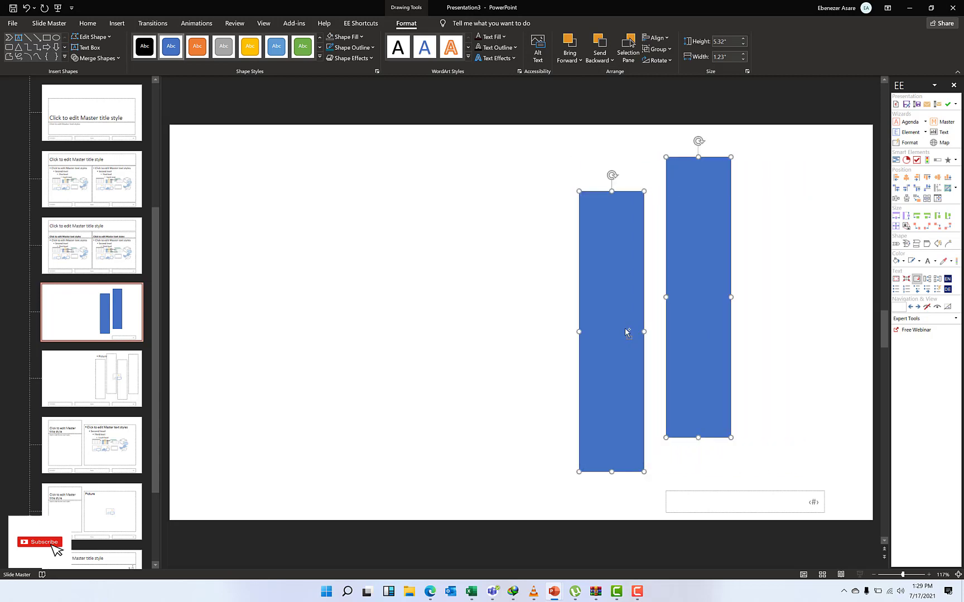
Copy the left and middle bars to the right, making four staggered bars
click(518, 257)
click(611, 269)
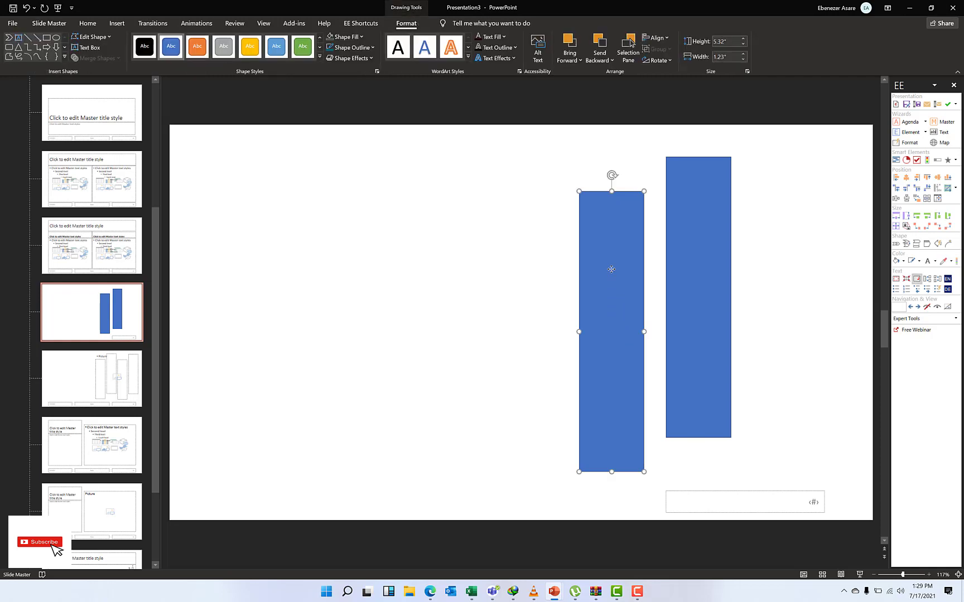
drag(611, 270, 779, 269)
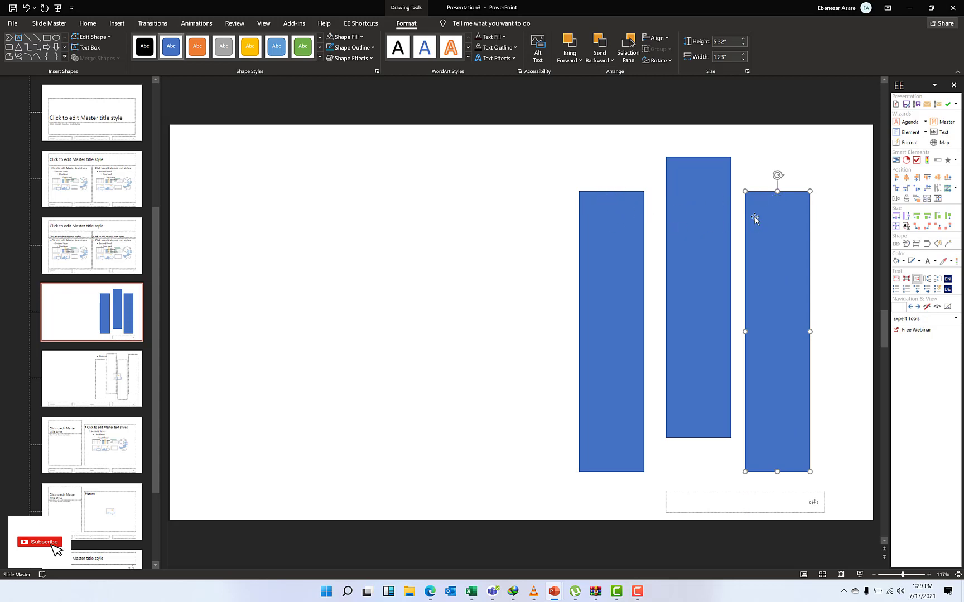
click(712, 205)
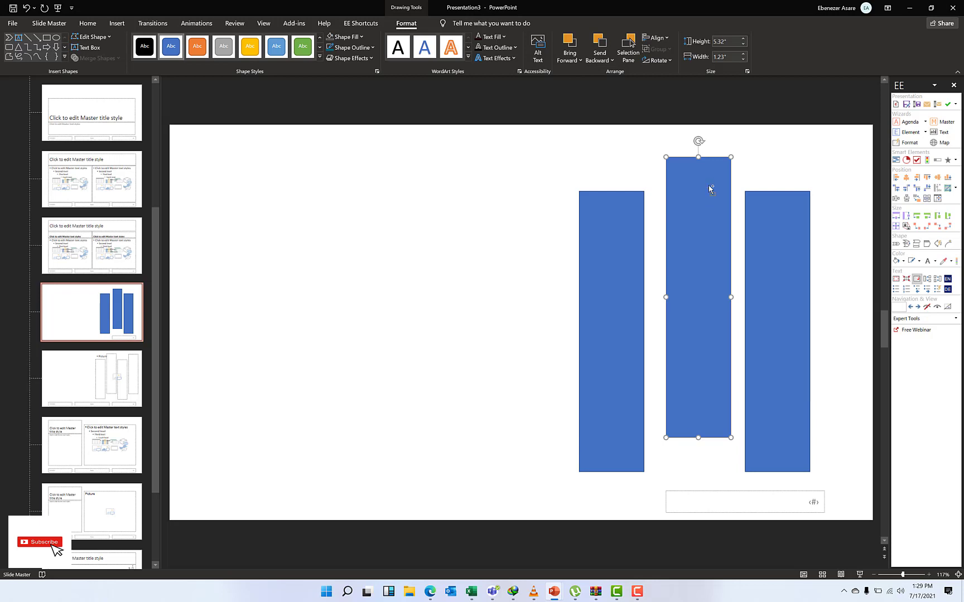
drag(710, 189, 862, 183)
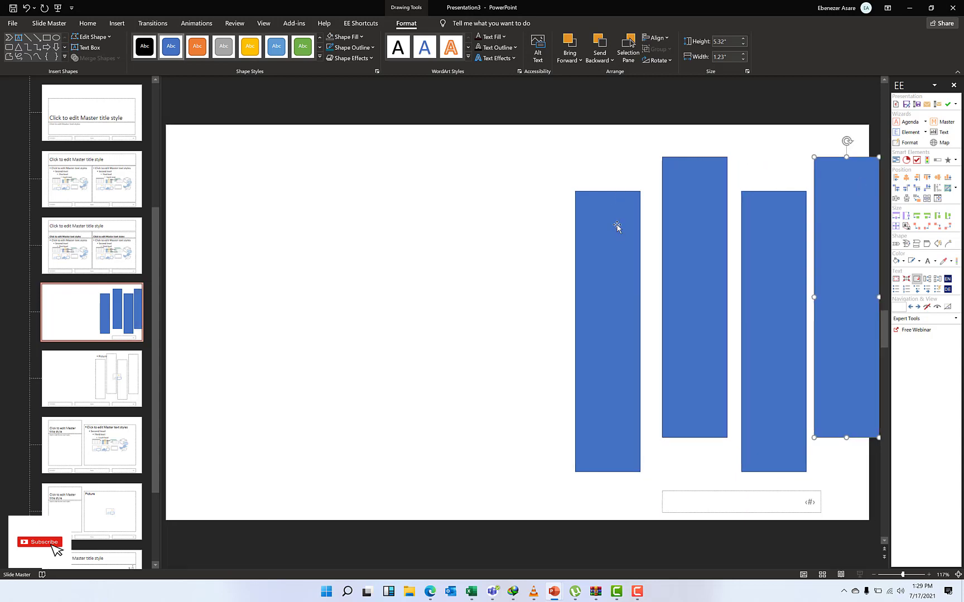
Shift each of the four bars left to even out their spacing
drag(615, 220, 582, 216)
drag(684, 219, 652, 223)
drag(758, 216, 731, 211)
mouse_move(835, 217)
mouse_down()
mouse_move(801, 219)
mouse_move(817, 222)
mouse_up()
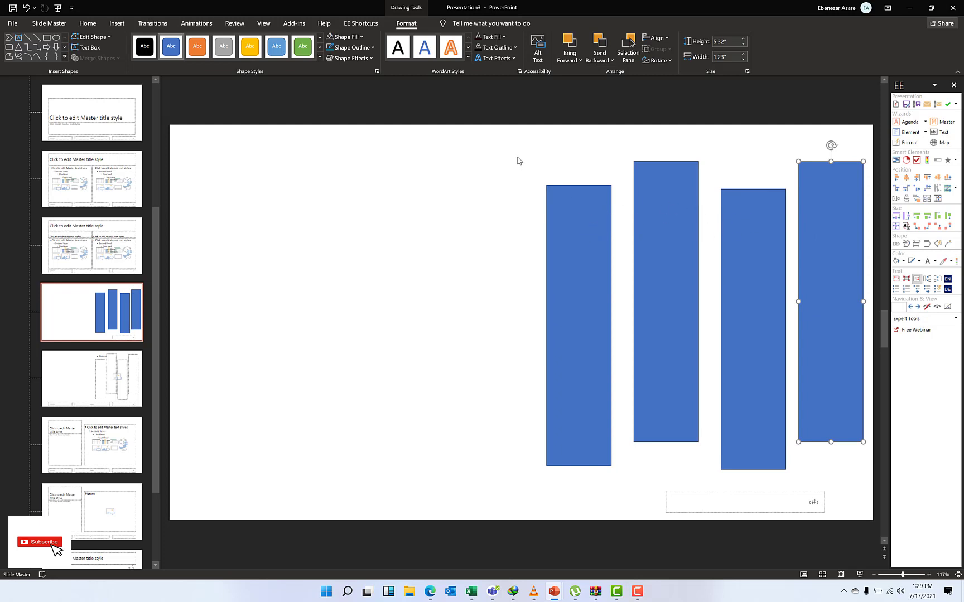
Align all four bars with one another and distribute them horizontally
key(ctrl+a)
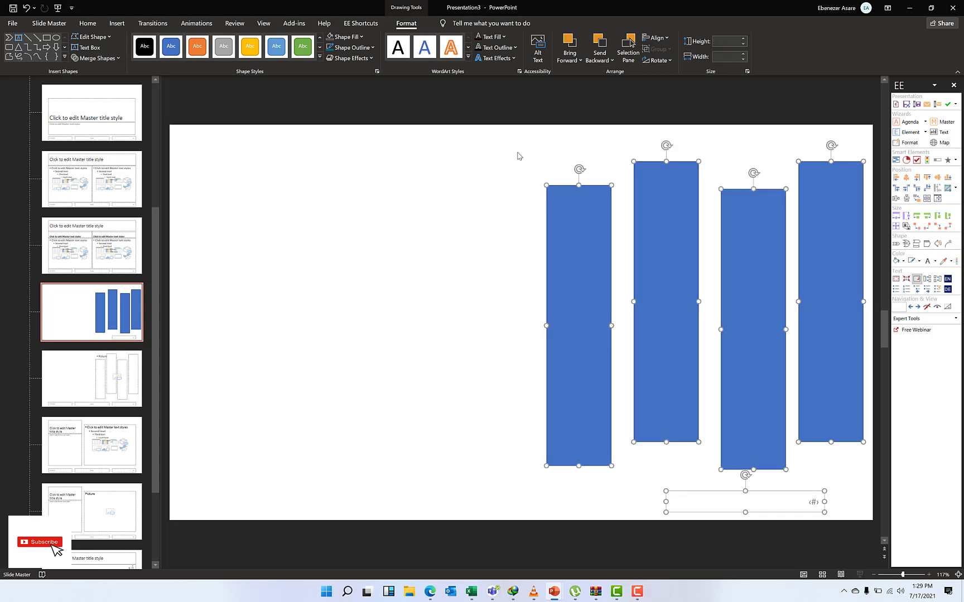
click(668, 38)
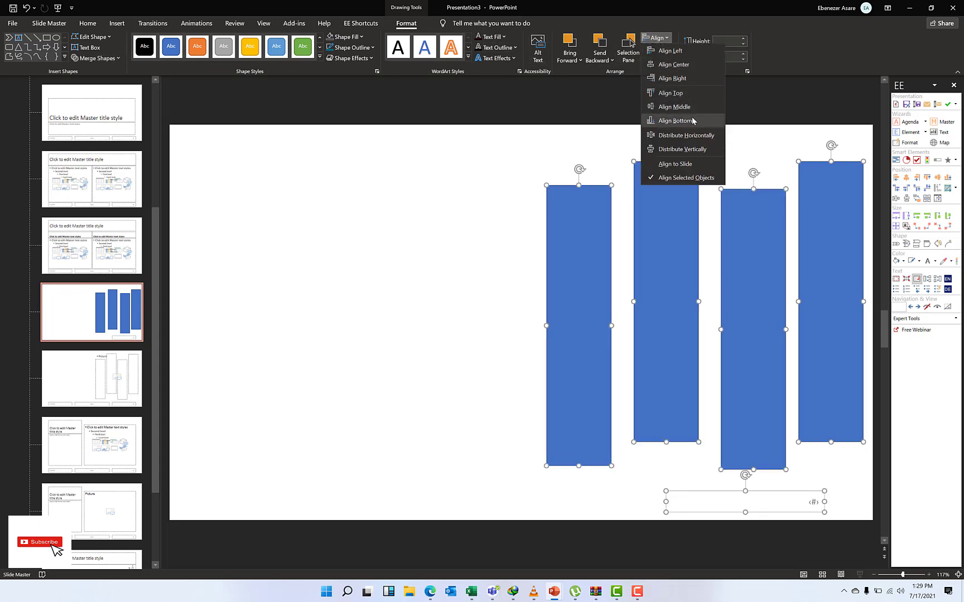
click(675, 121)
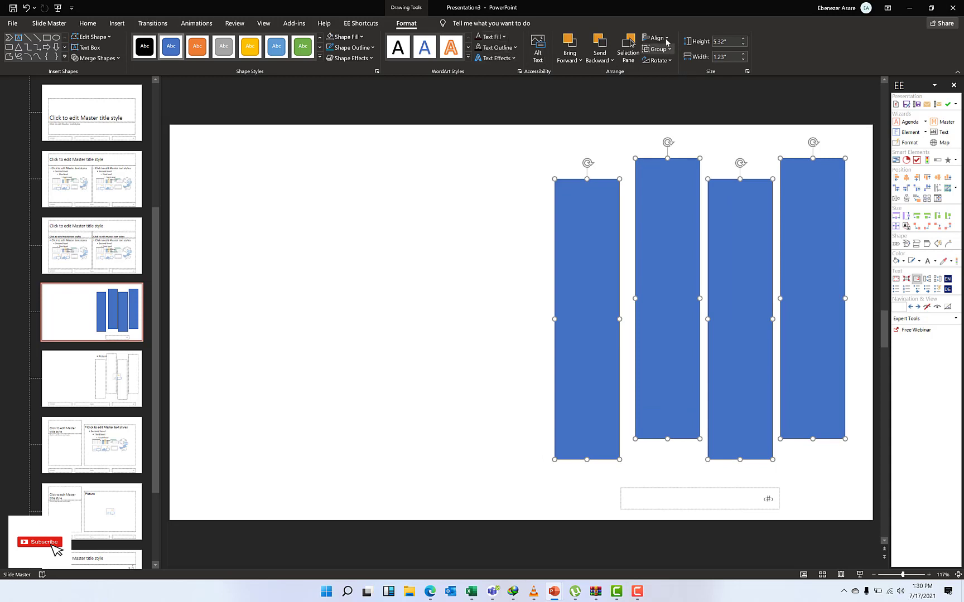
click(662, 38)
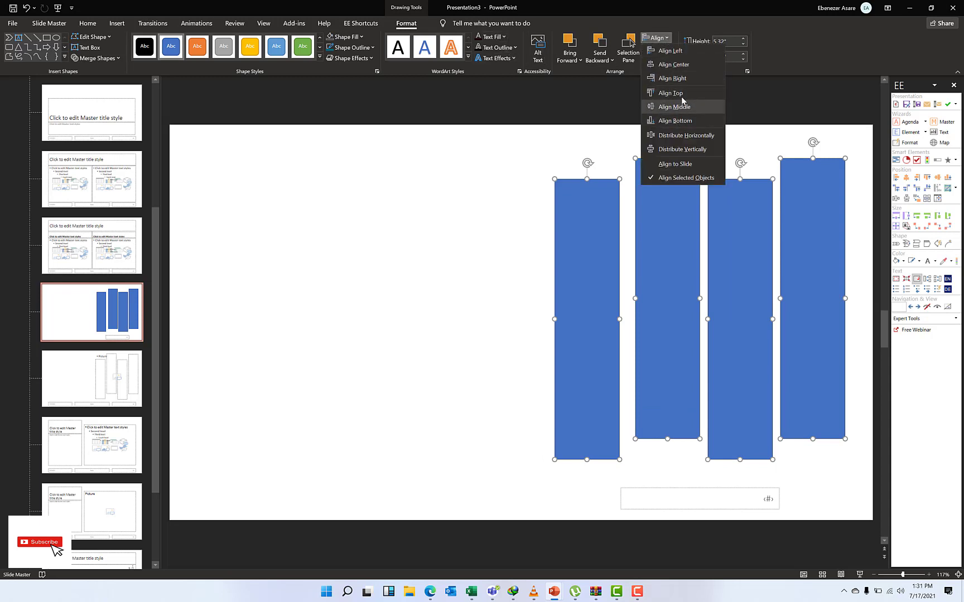
click(685, 136)
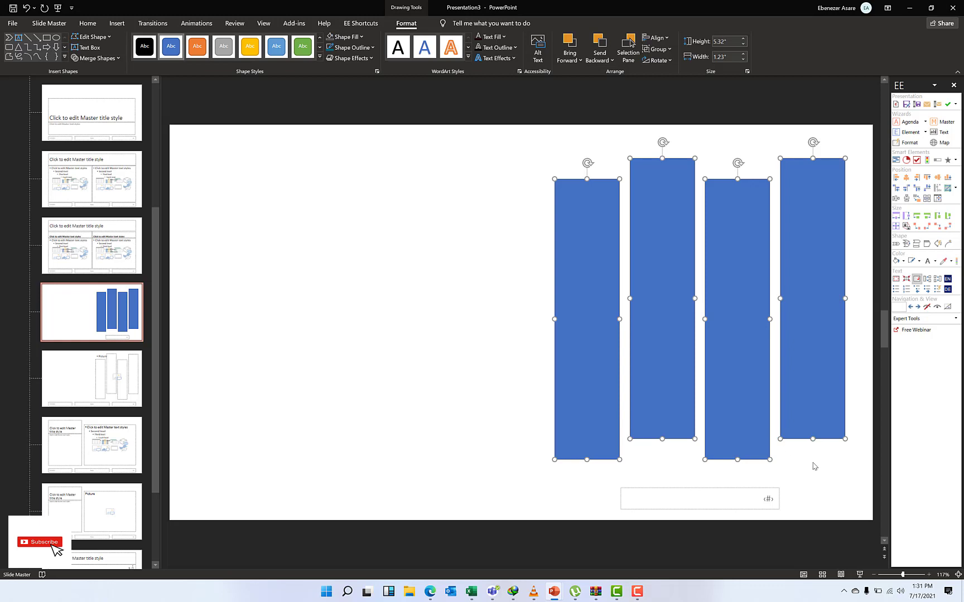
click(814, 466)
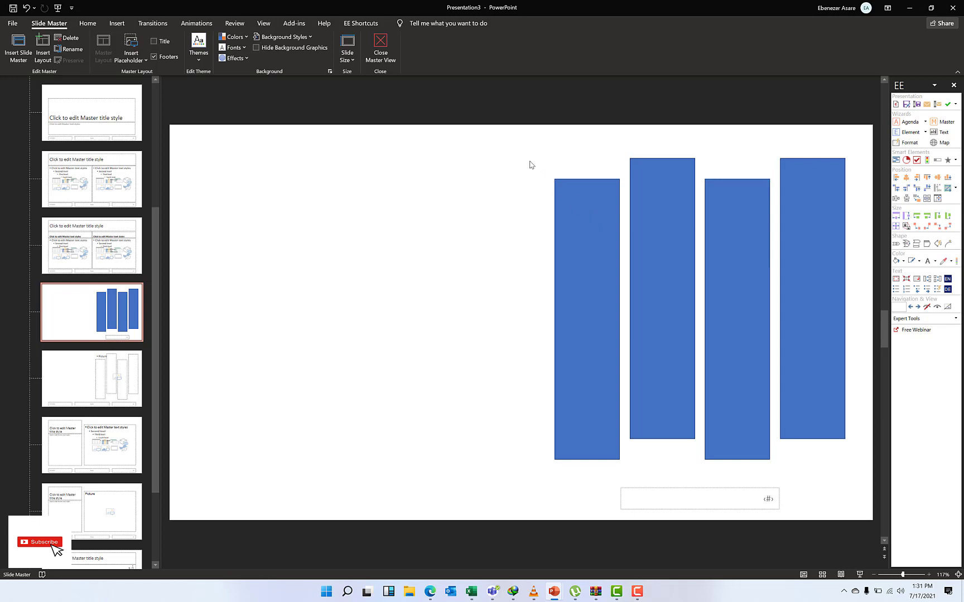
Remove the slide-number placeholder, then select the four remaining blue bars
key(ctrl+a)
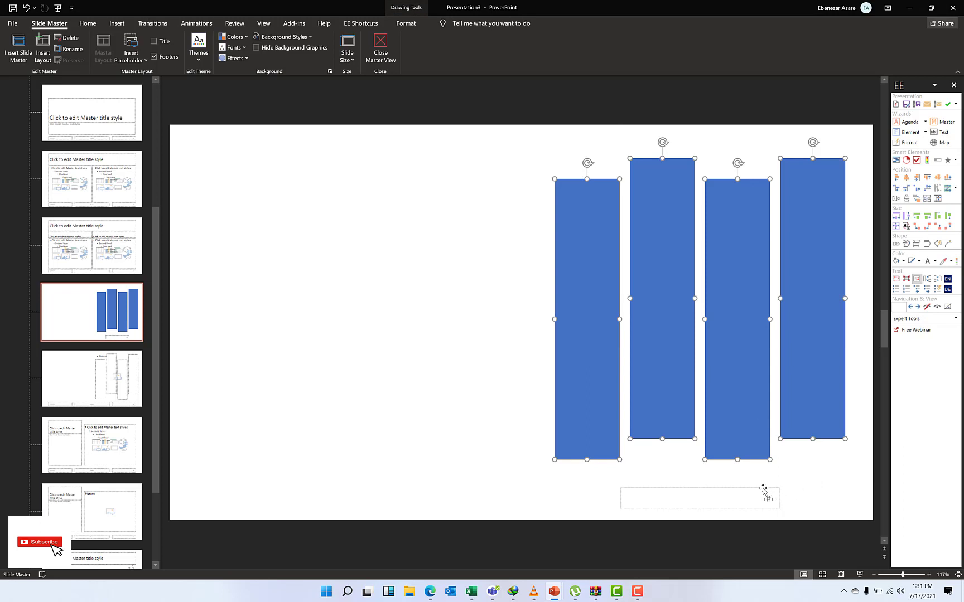
click(765, 489)
drag(765, 490, 333, 483)
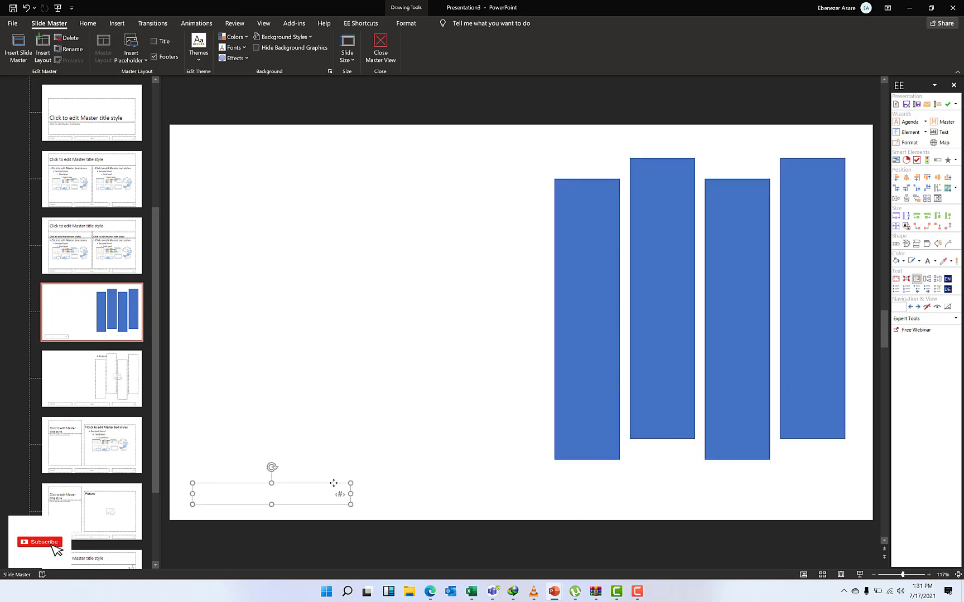
key(Escape)
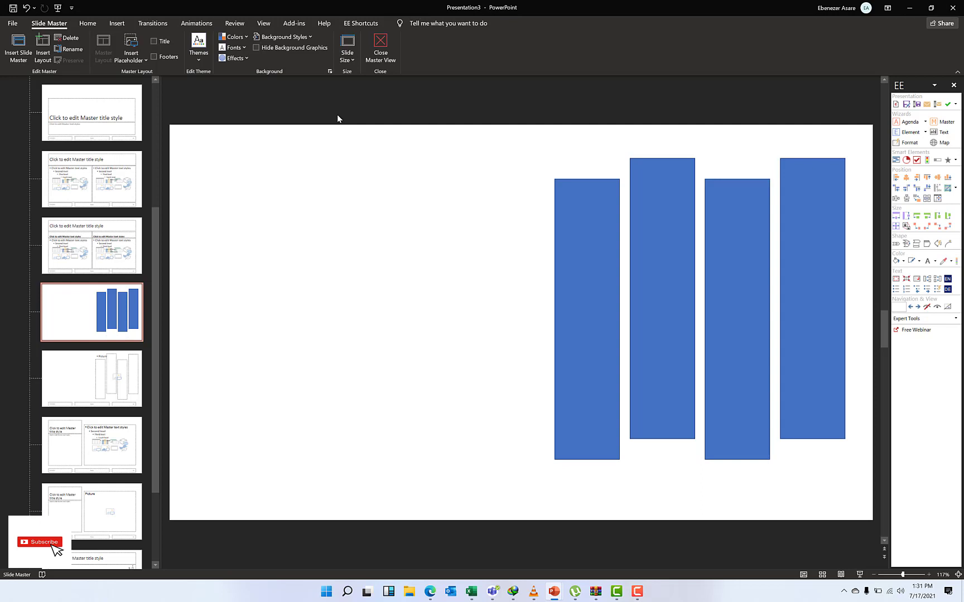
key(ctrl+a)
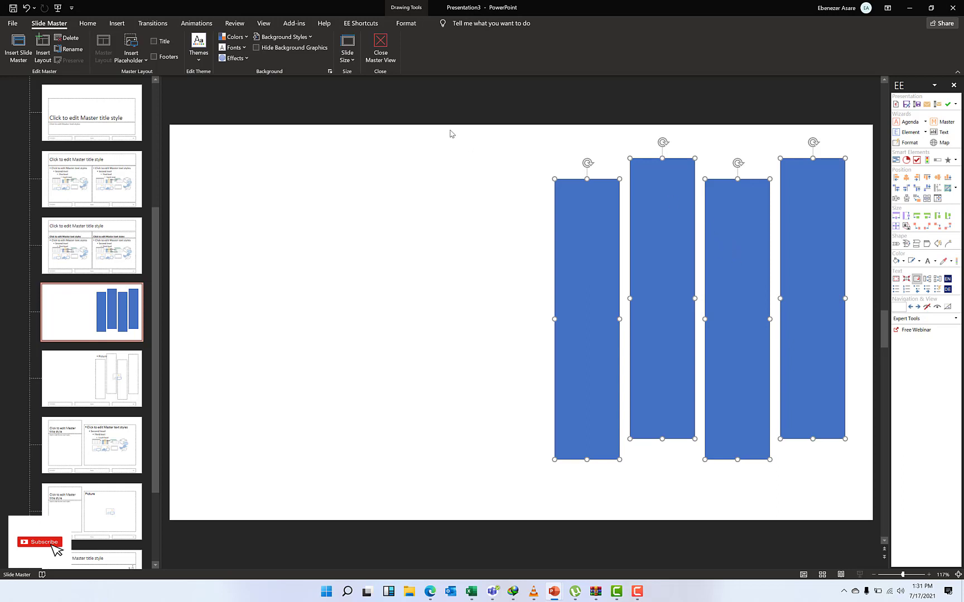
Union the four bars into one 5.71" by 5.51" shape and nudge it right and down
click(407, 25)
click(119, 59)
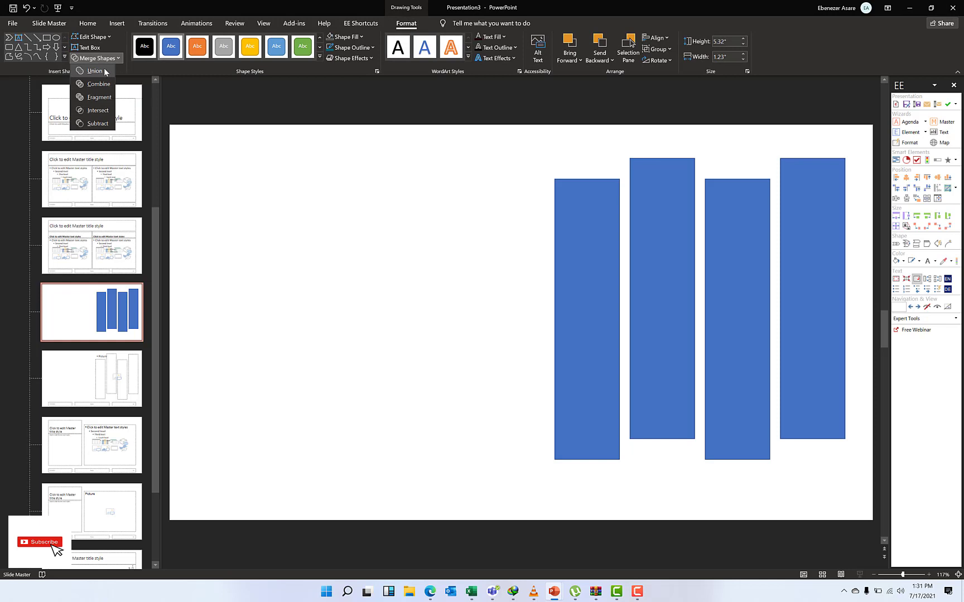
click(106, 72)
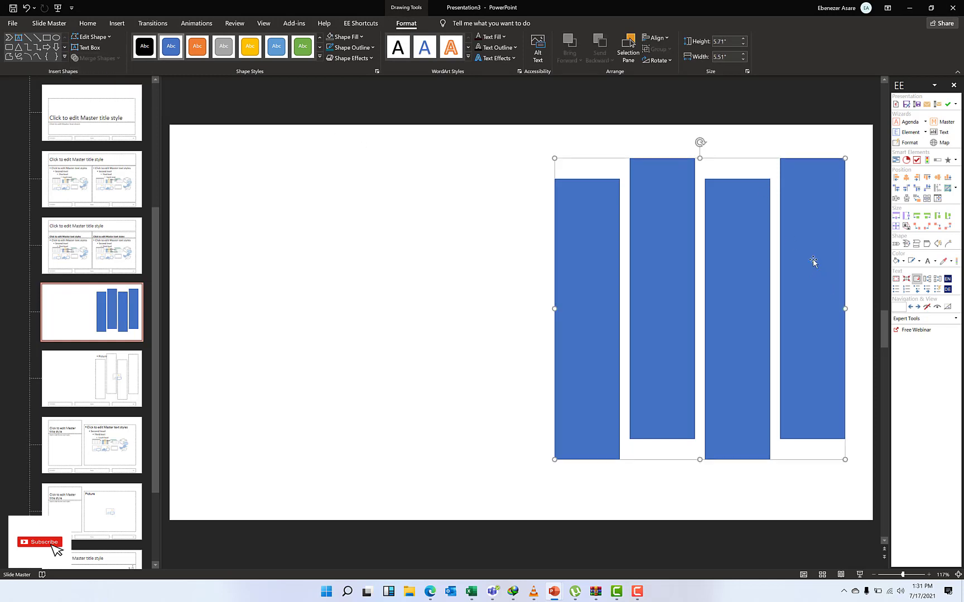
drag(665, 211, 681, 224)
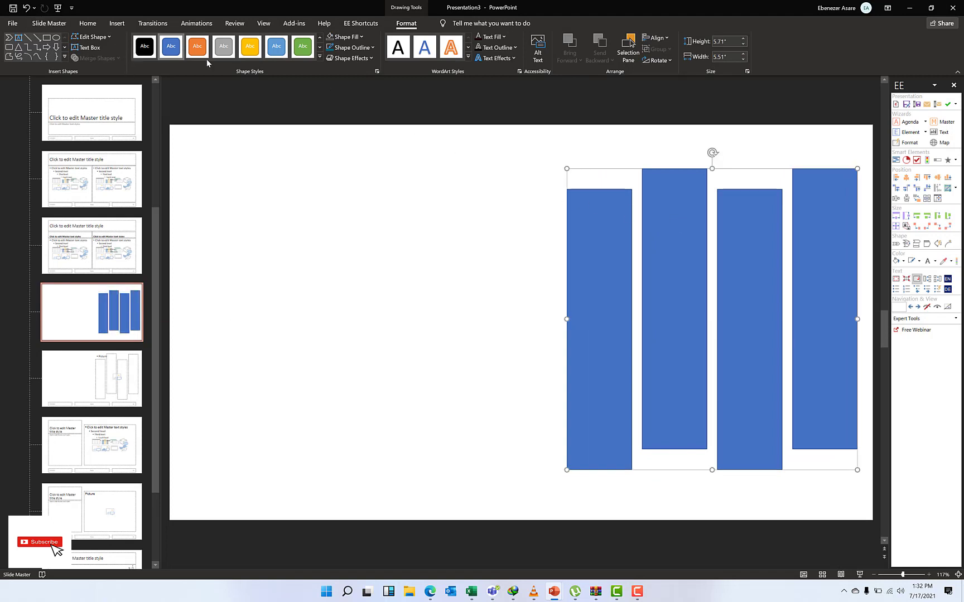
Draw a 6.66" by 6.3" Picture placeholder over the merged bars
click(52, 24)
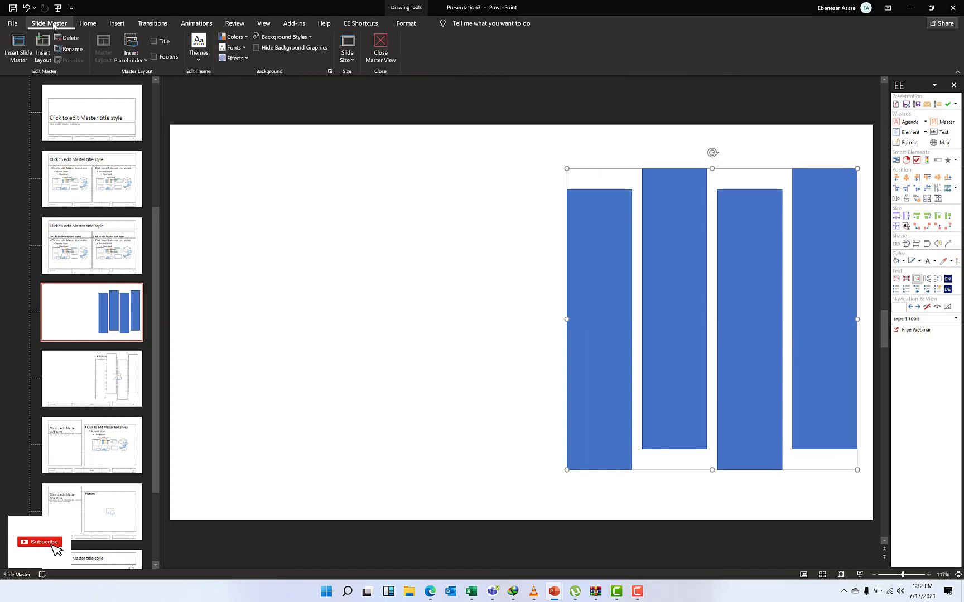
click(146, 61)
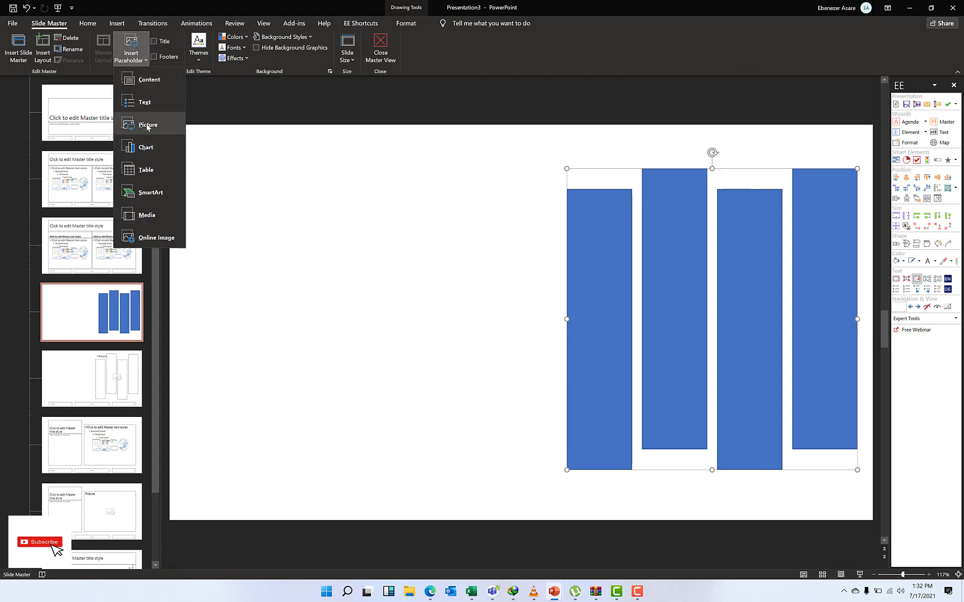
click(149, 125)
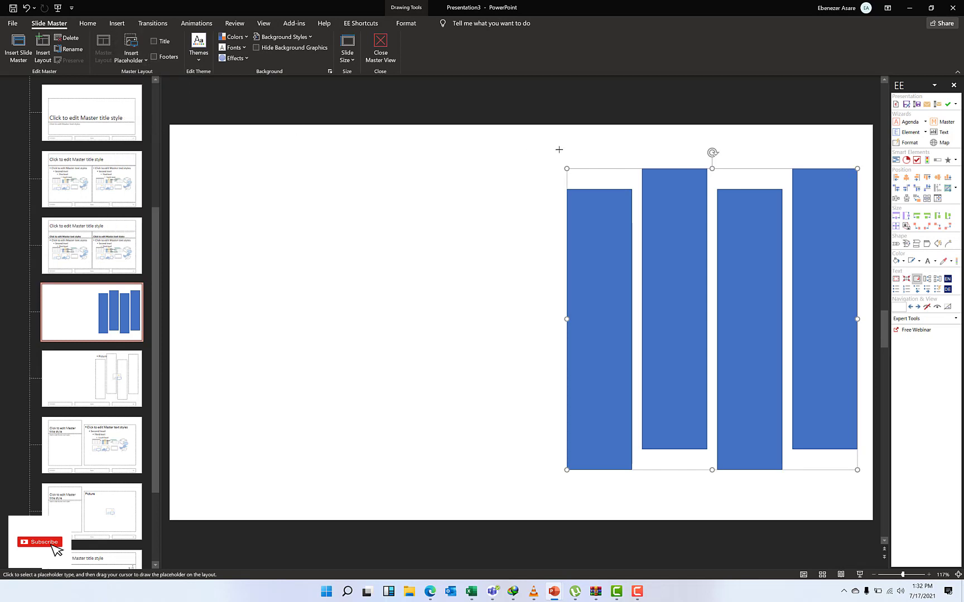
drag(537, 140, 870, 491)
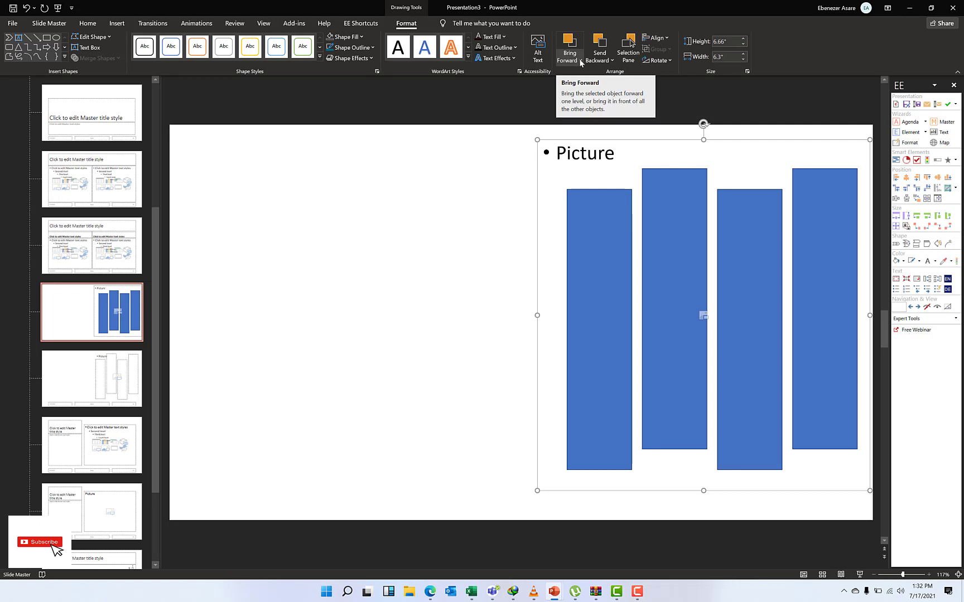
Send the Picture placeholder to back and Intersect it with the merged bar shape
click(600, 59)
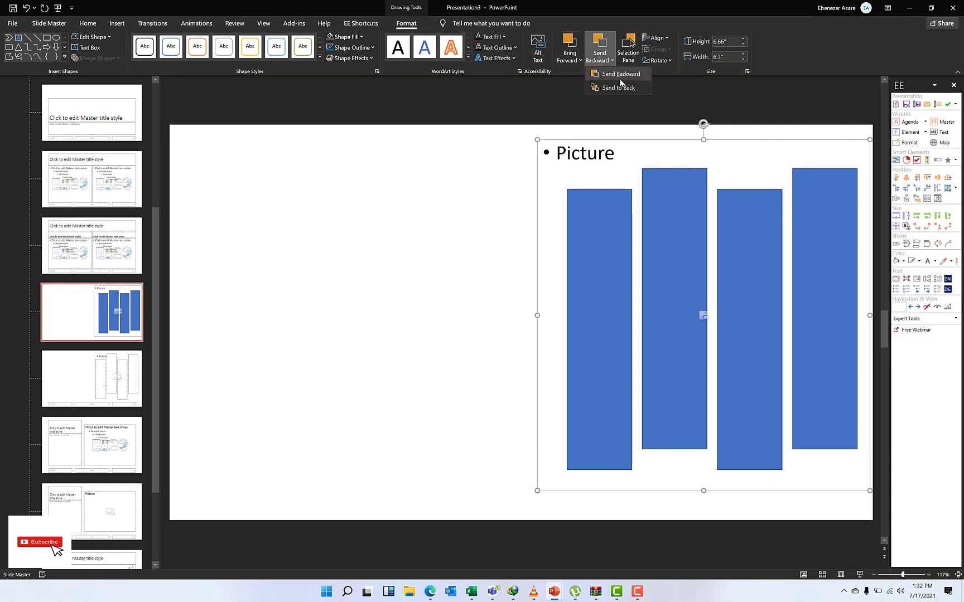
click(623, 89)
click(654, 195)
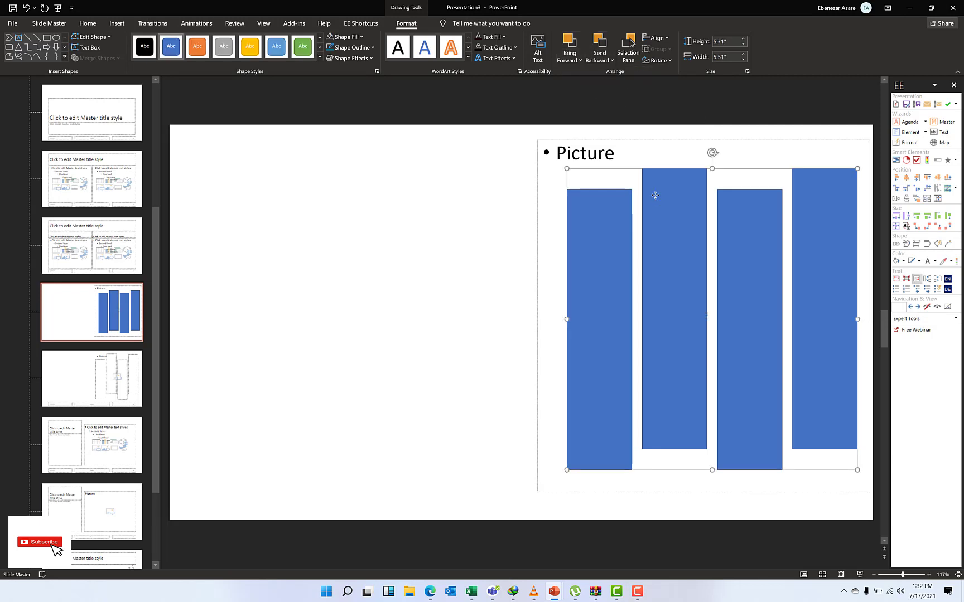
click(621, 138)
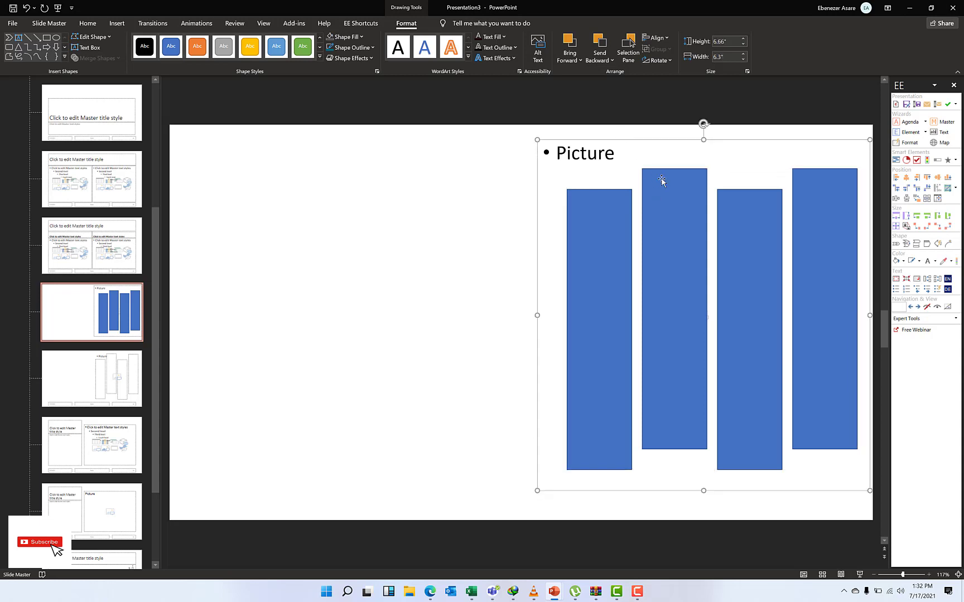
shift+click(662, 175)
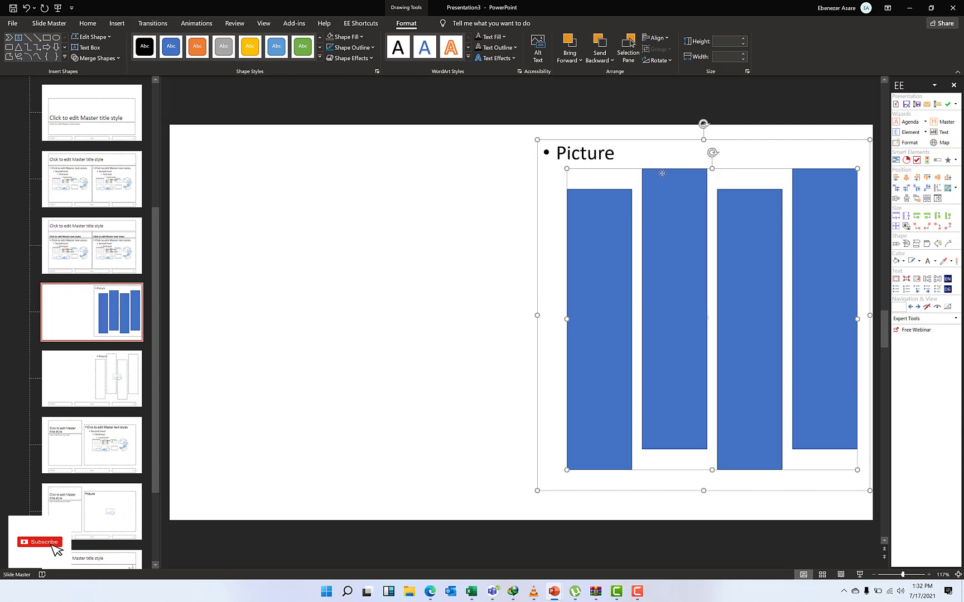
click(106, 58)
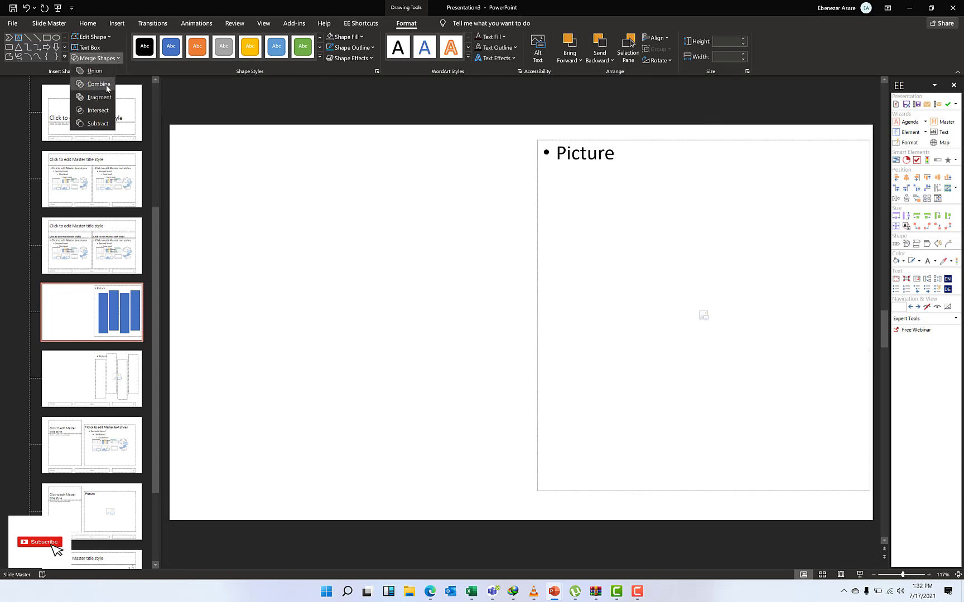
click(102, 114)
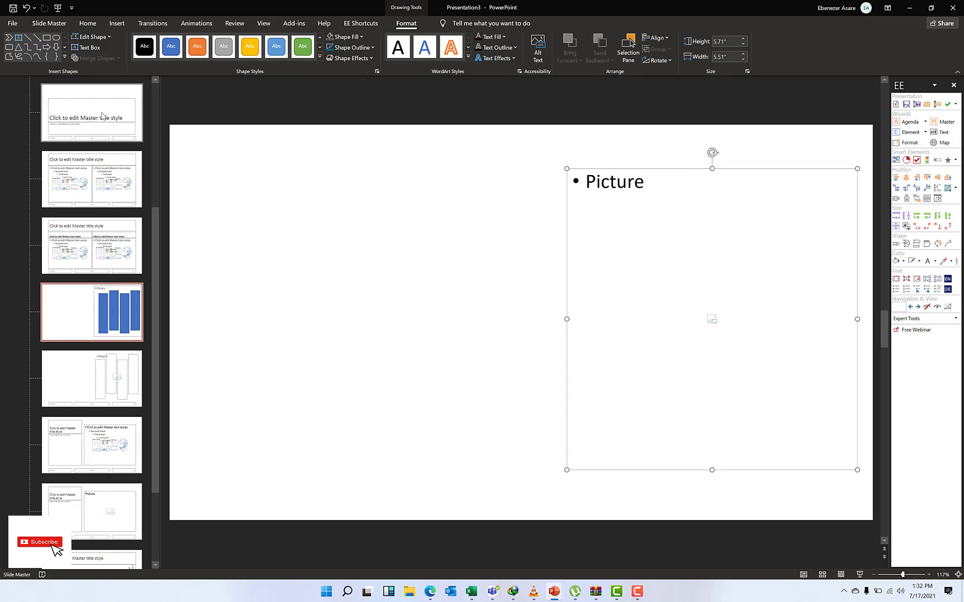
click(462, 185)
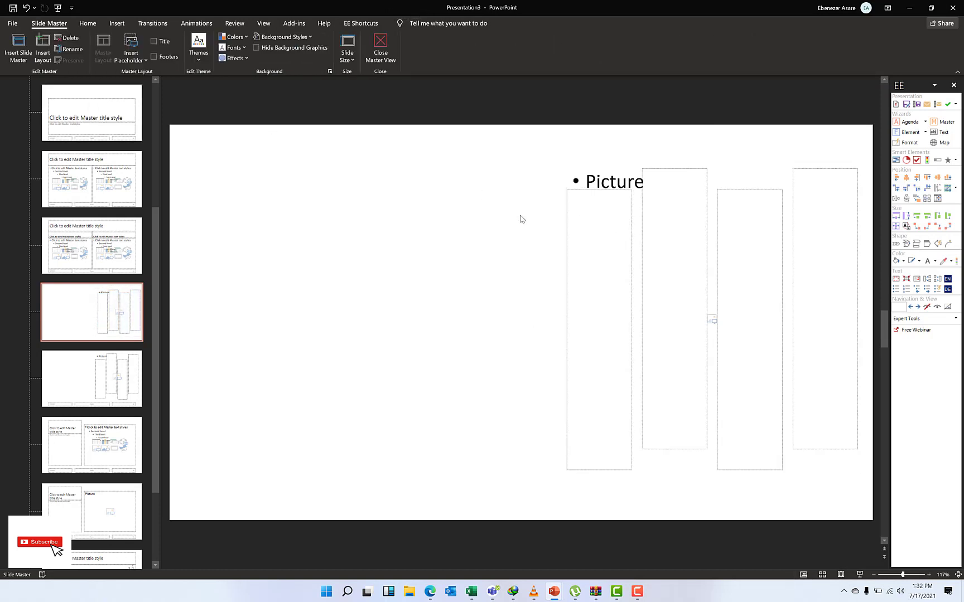
Rename the bar-shaped picture layout to 'Eben Shape' and close Master View
right_click(78, 307)
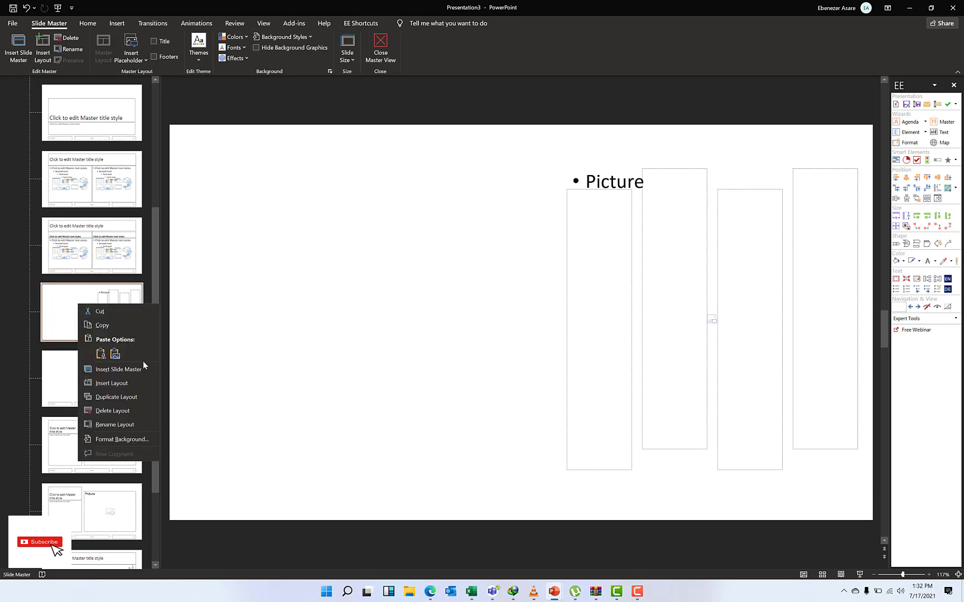
click(126, 426)
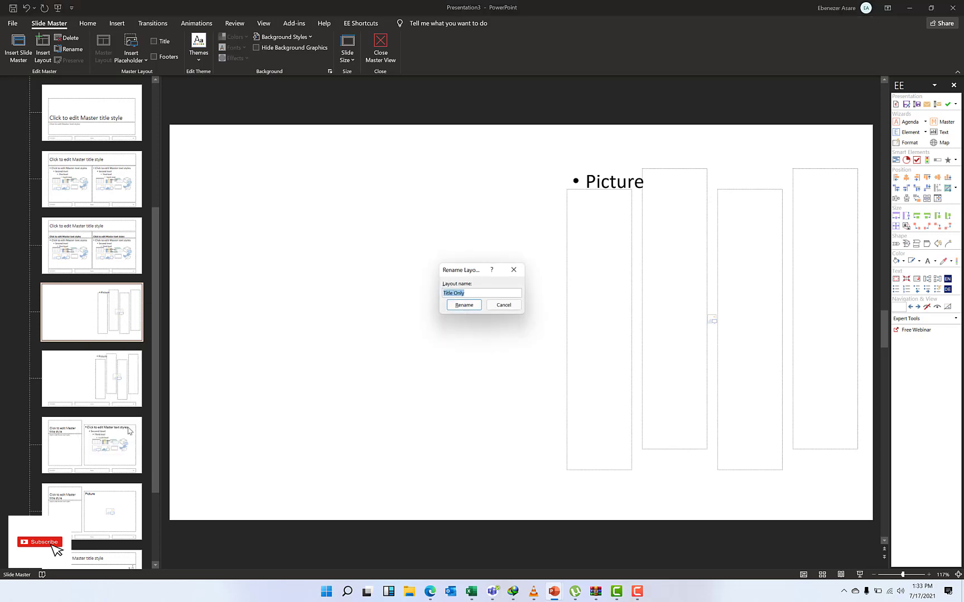
text(Eben Shape layout)
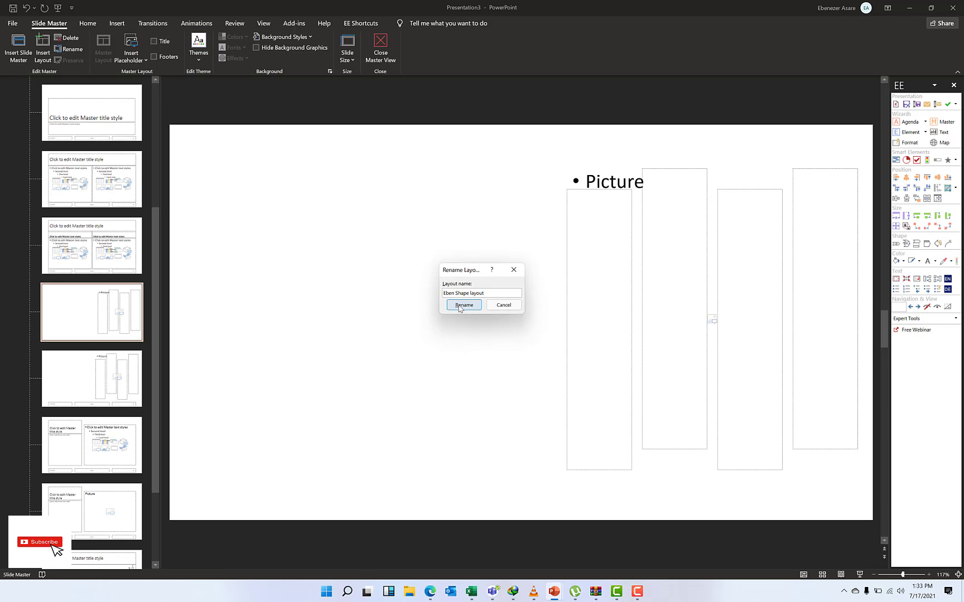
click(463, 305)
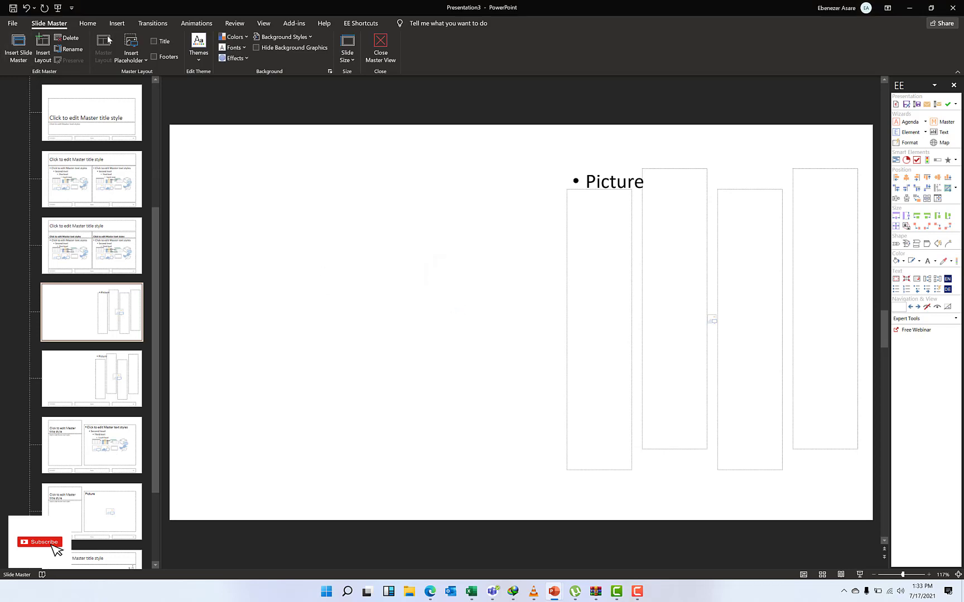
click(382, 48)
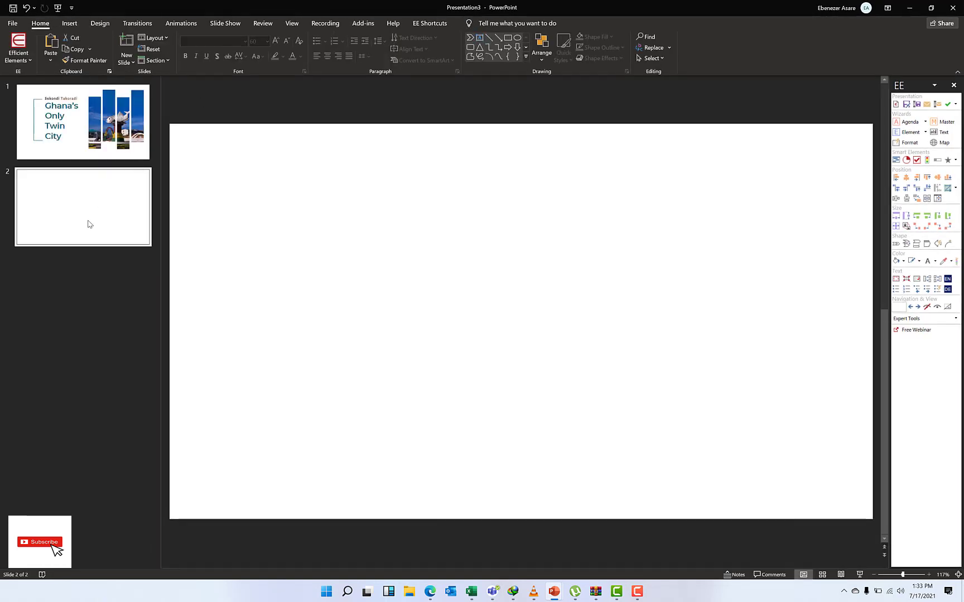
Apply the Eben Shape layout with four staggered picture bars to slide 2
click(153, 37)
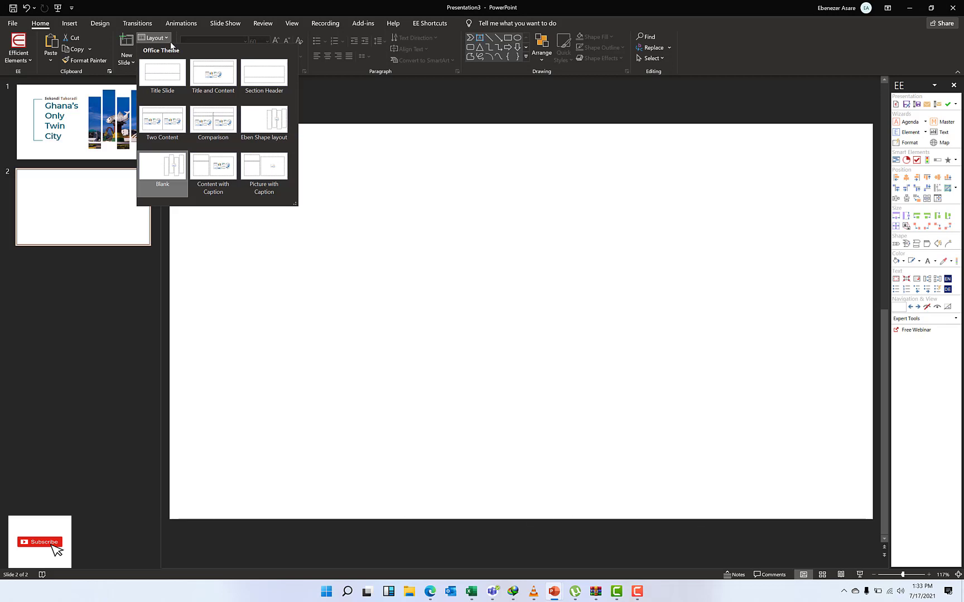
click(167, 39)
click(166, 39)
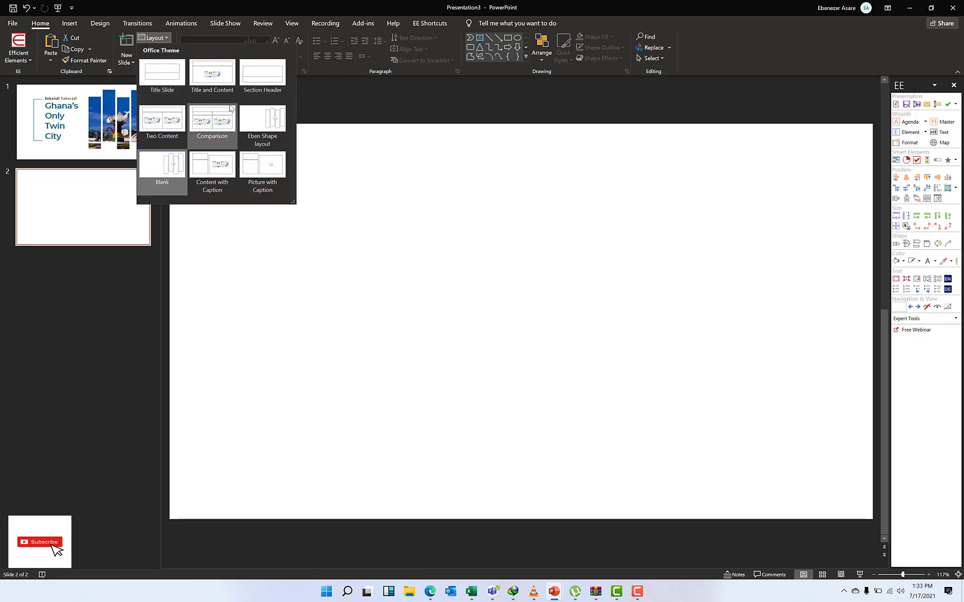
click(62, 299)
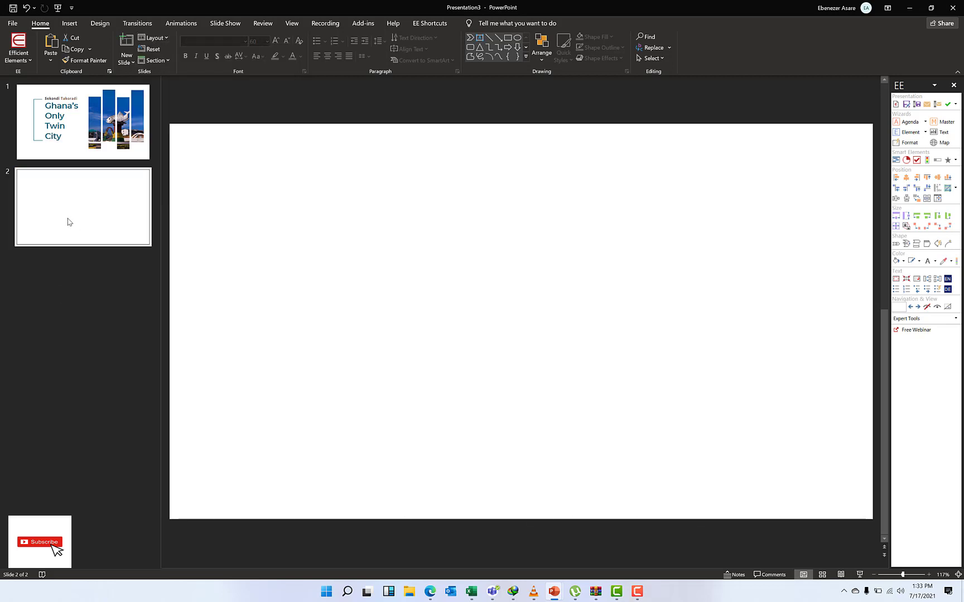
right_click(69, 222)
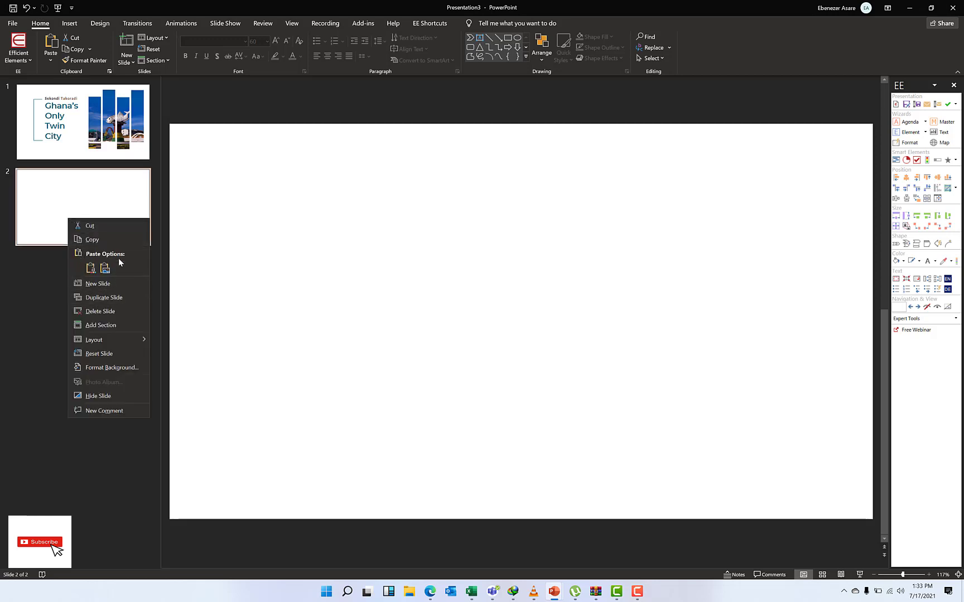
mouse_move(120, 338)
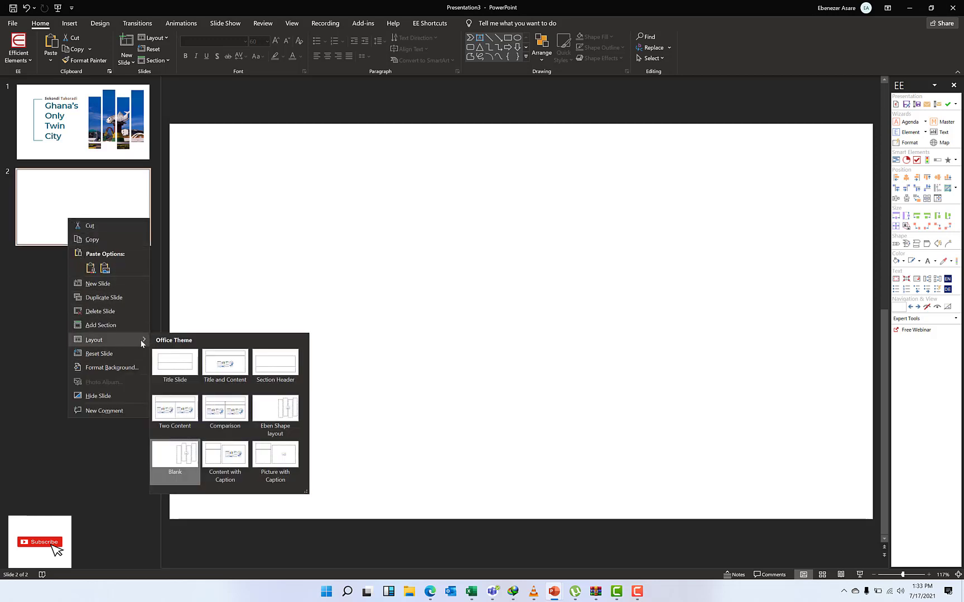
click(281, 413)
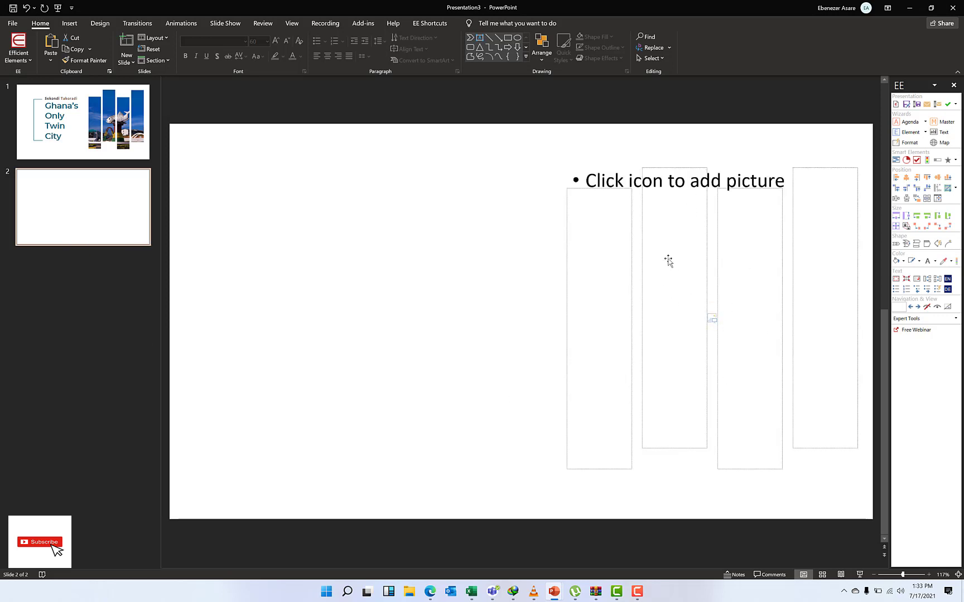
Fill the bar placeholders with the Desktop photo CSkh3JTUsAAIck9, then compare with slide 1
click(712, 318)
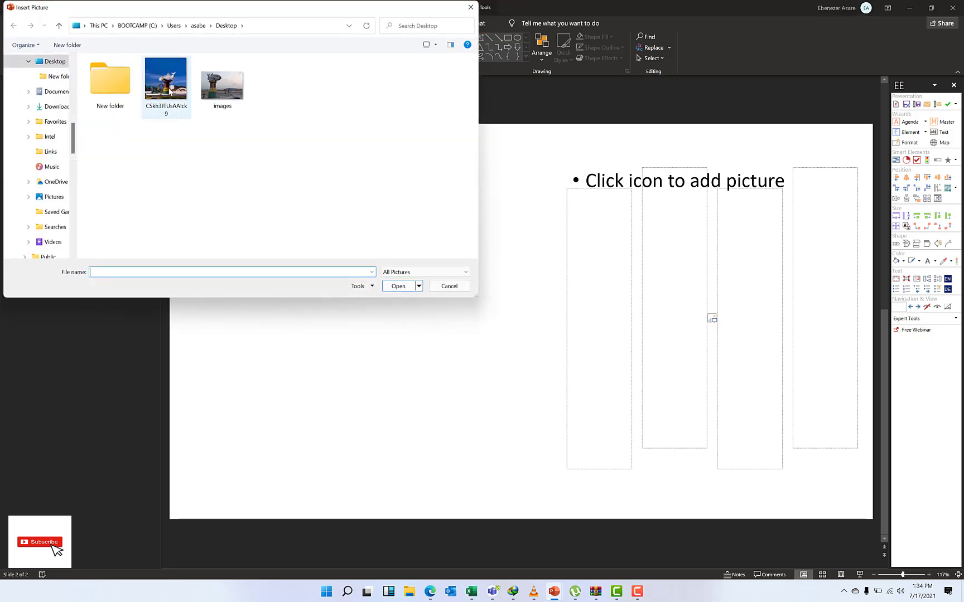
click(167, 81)
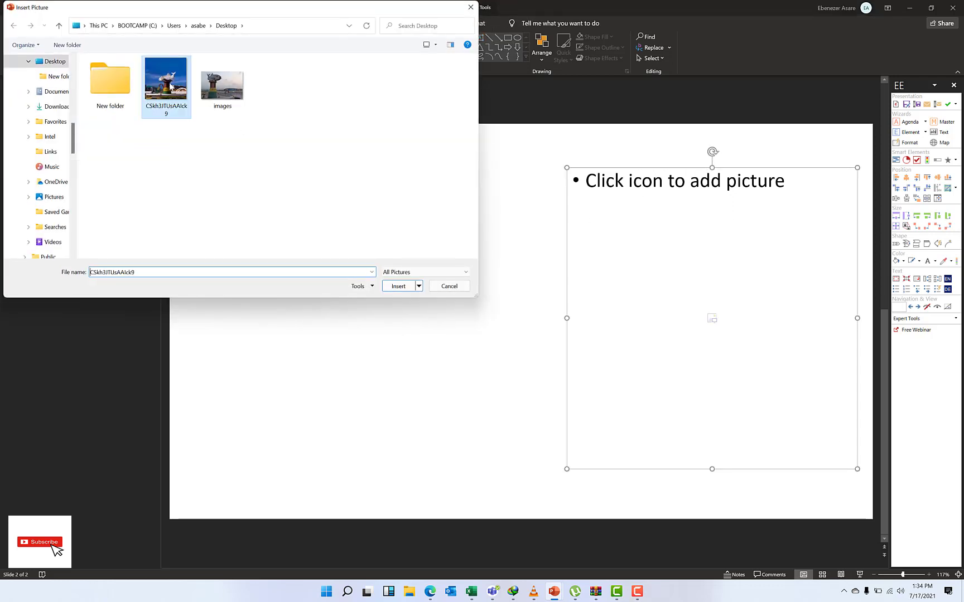
click(399, 286)
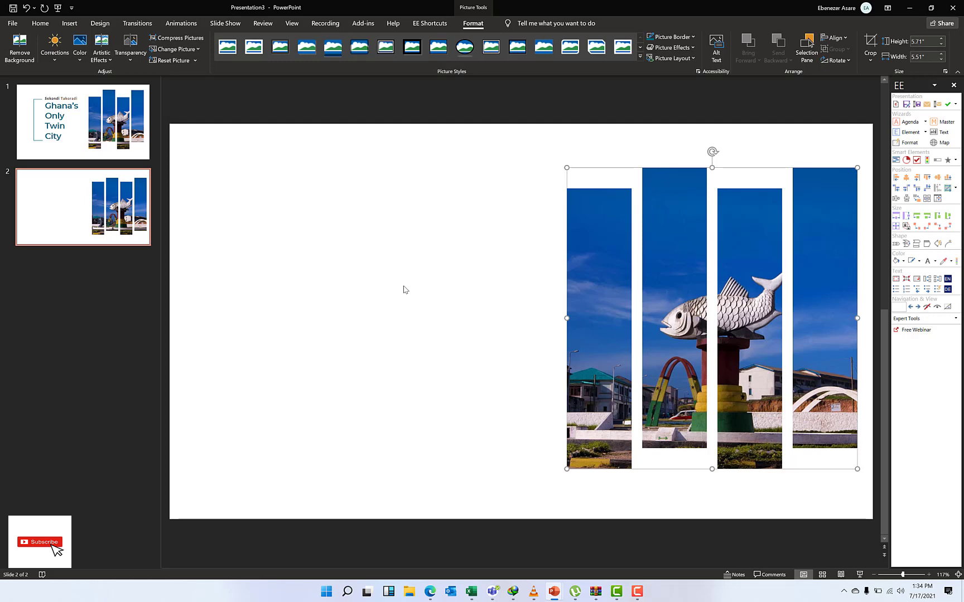
click(84, 131)
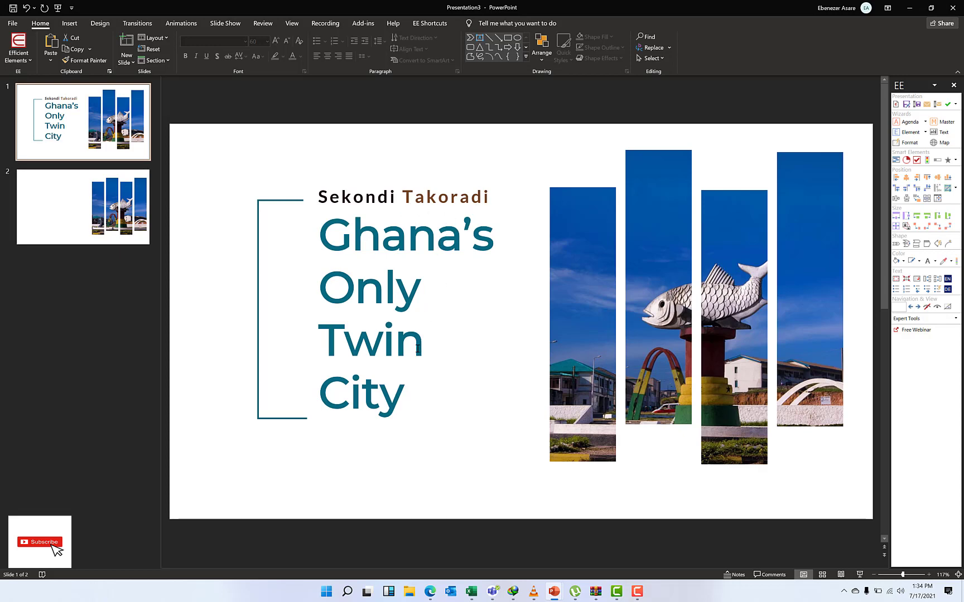
Draw a text box in slide 2's upper left and type 'Sekondi Takoradi'
scroll(337, 239, down, 1)
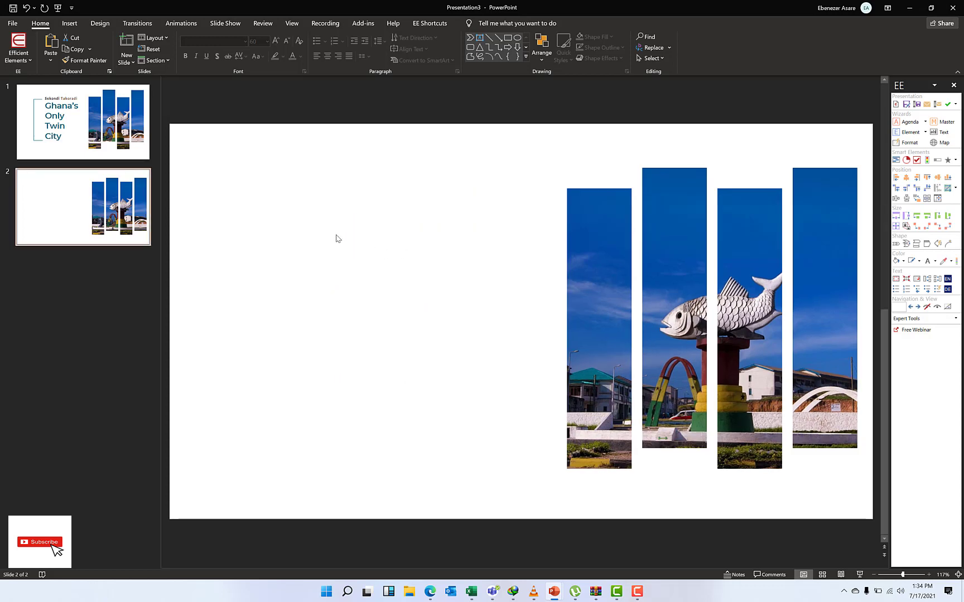
click(69, 24)
click(423, 40)
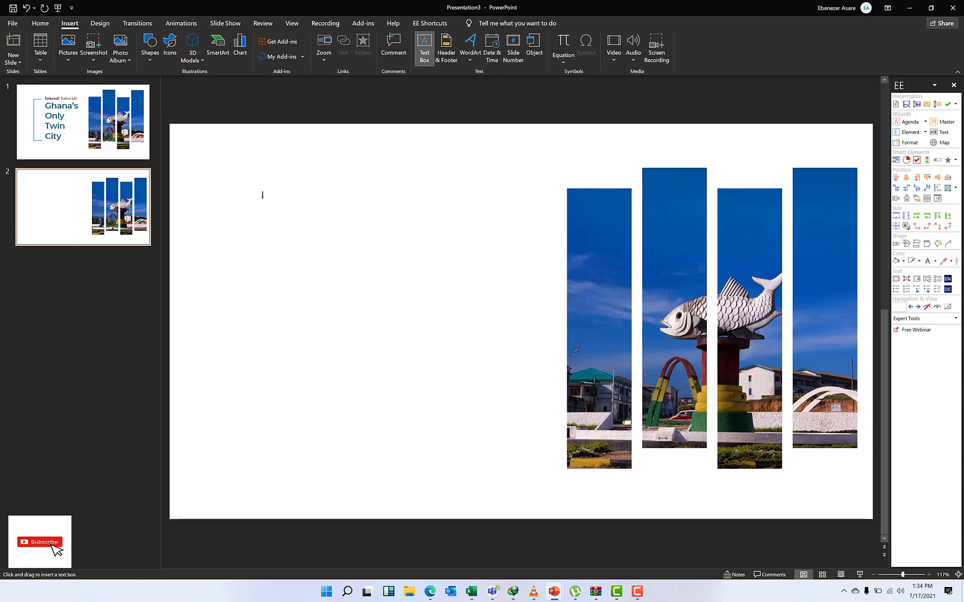
mouse_move(262, 195)
mouse_down()
mouse_move(308, 234)
mouse_move(381, 231)
mouse_move(467, 253)
mouse_move(472, 237)
mouse_move(458, 238)
mouse_up()
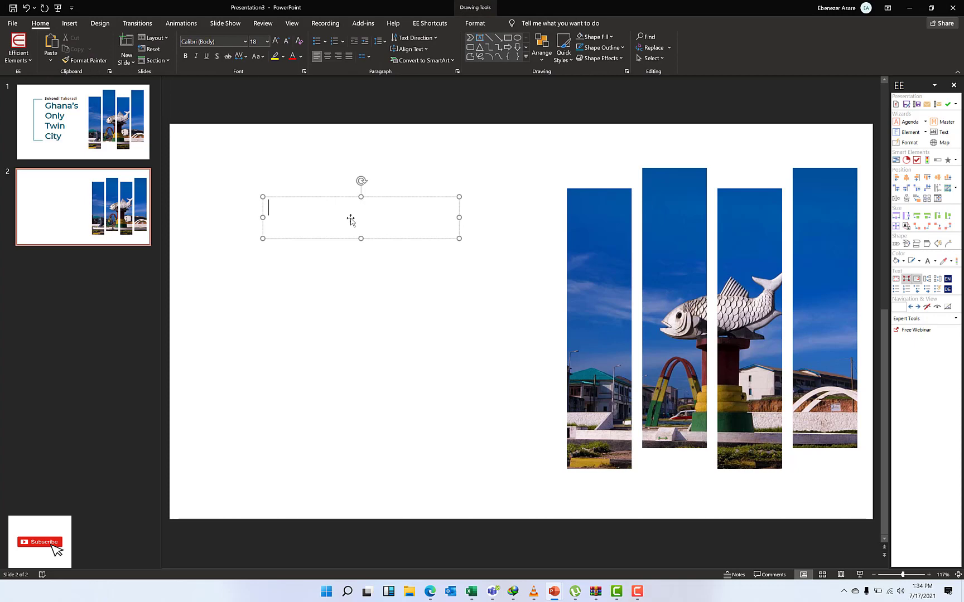
text(Sekondi Ta)
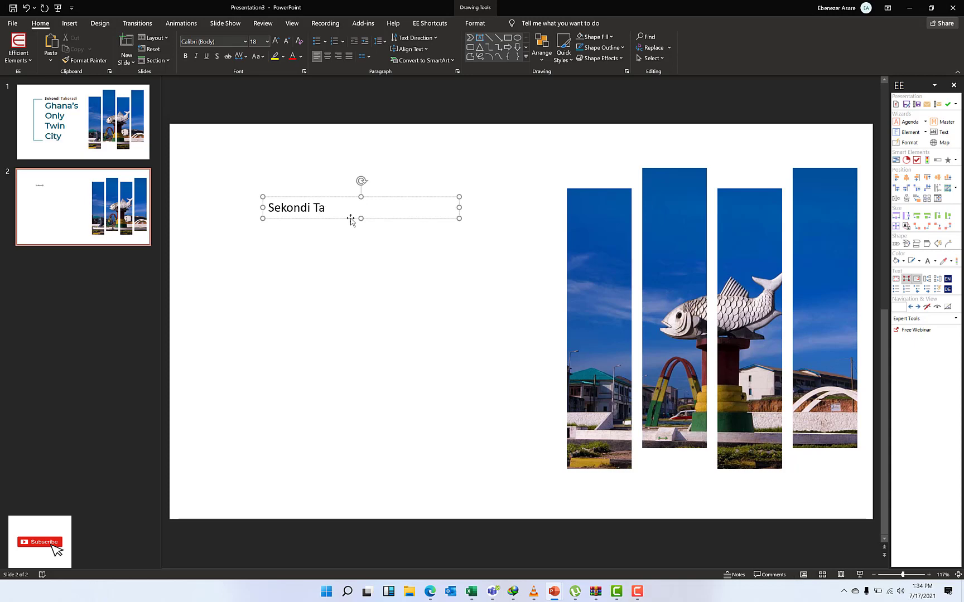
text(koradi)
Narrow the text box to fit 'Sekondi Takoradi' and select all its text
click(436, 246)
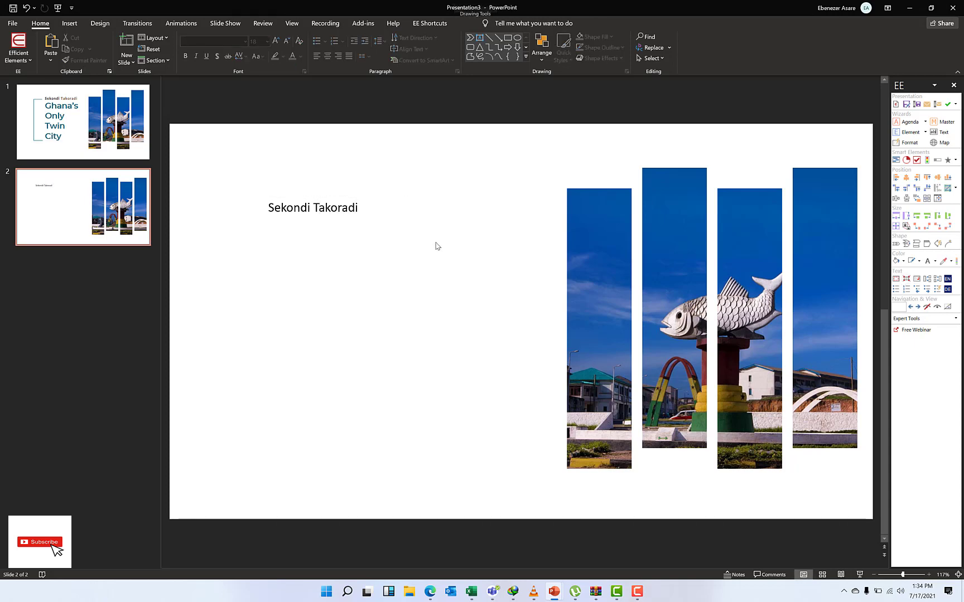
double_click(293, 209)
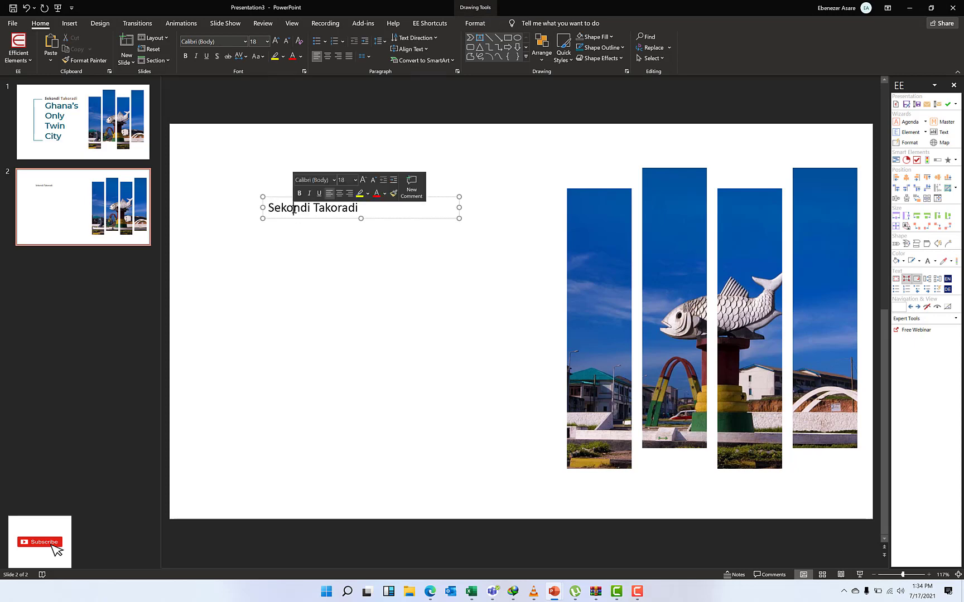
click(294, 208)
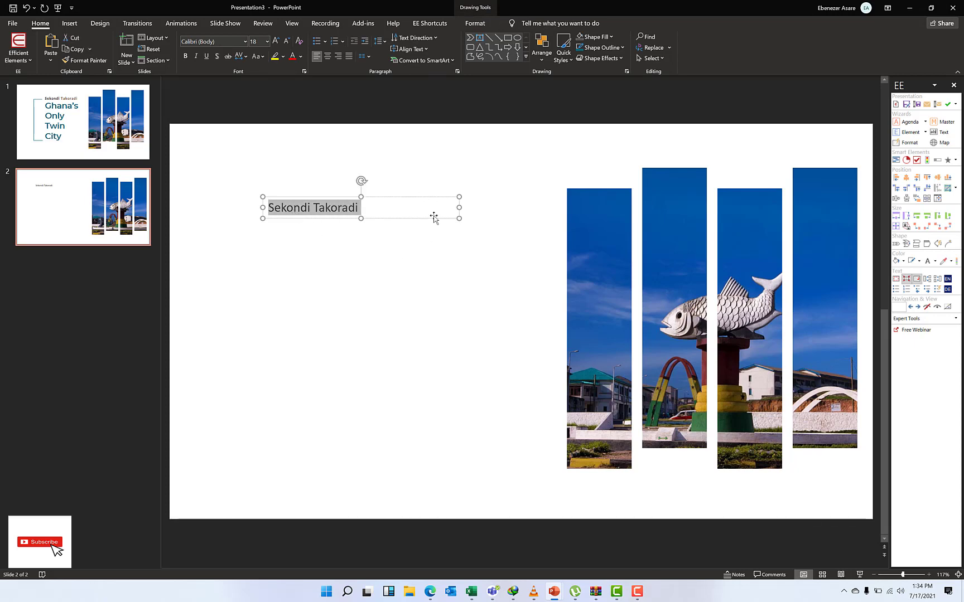
drag(458, 208, 377, 208)
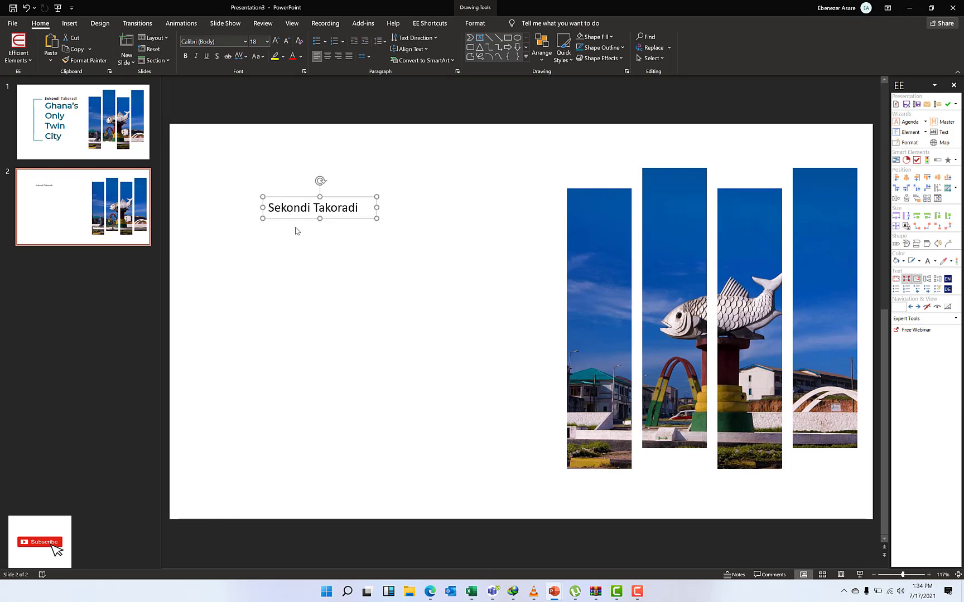
triple_click(320, 209)
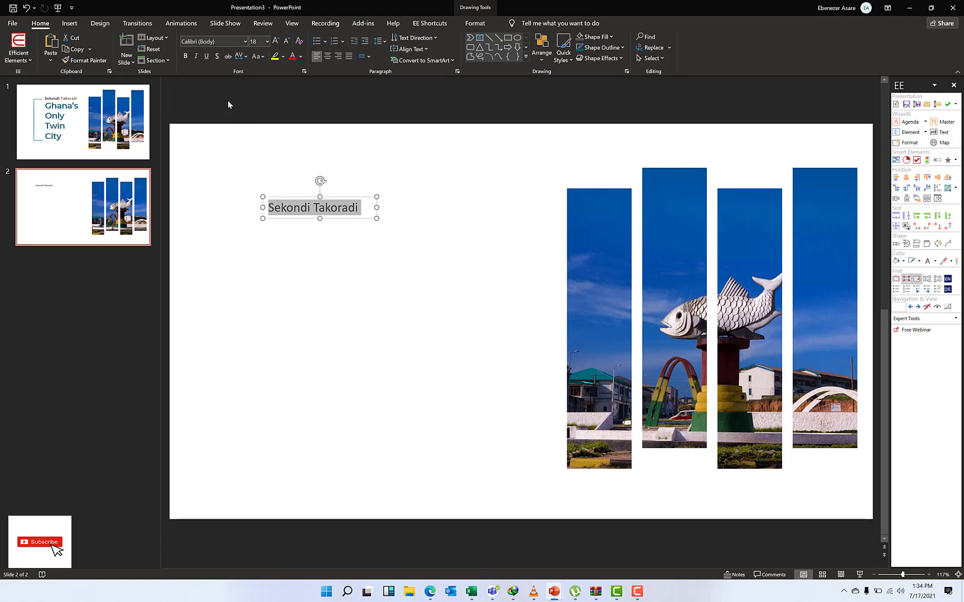
Set the heading font to Raleway SemiBold and widen its box to keep one line
click(245, 42)
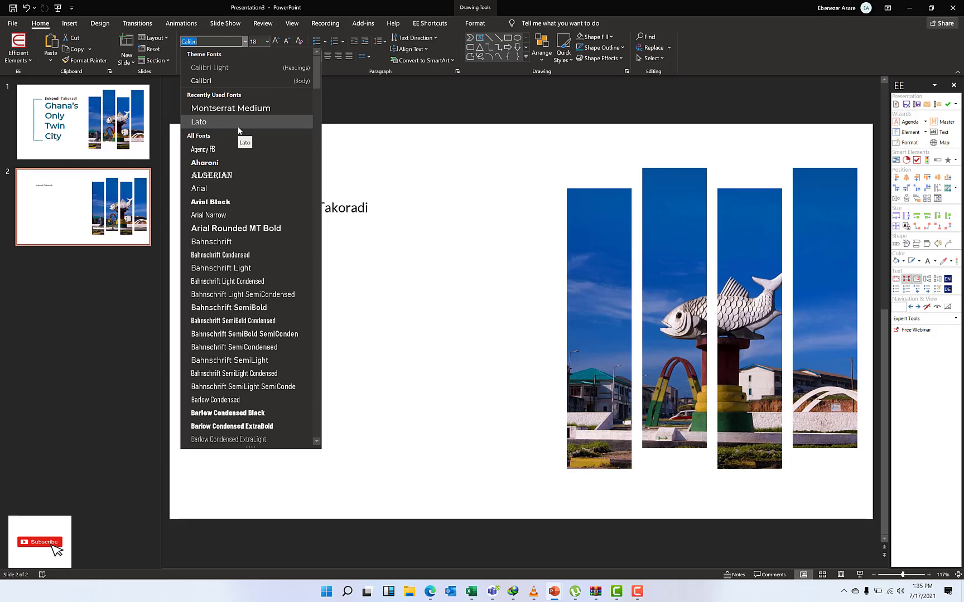
drag(316, 70, 364, 411)
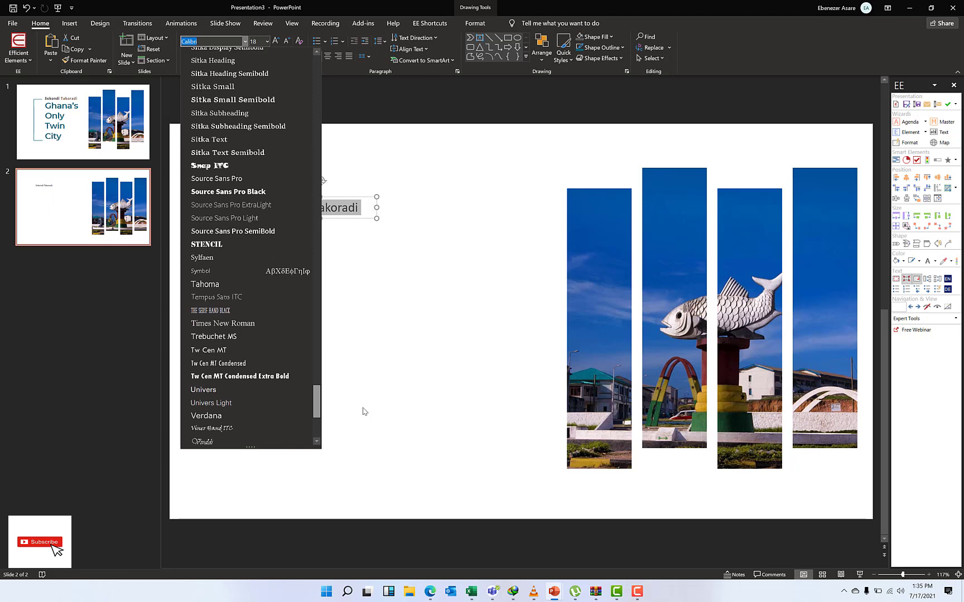
drag(364, 411, 367, 371)
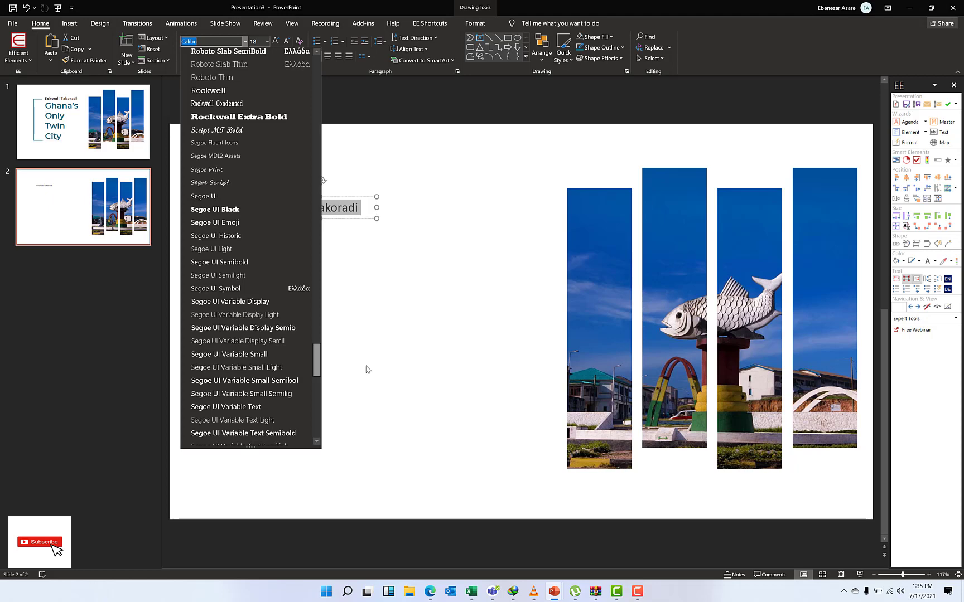
drag(366, 369, 372, 348)
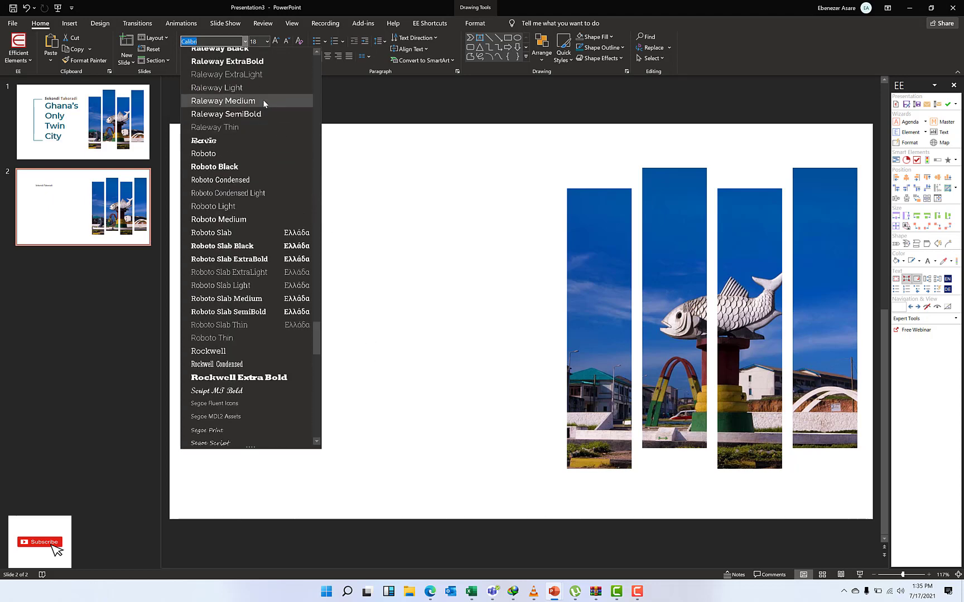
click(265, 114)
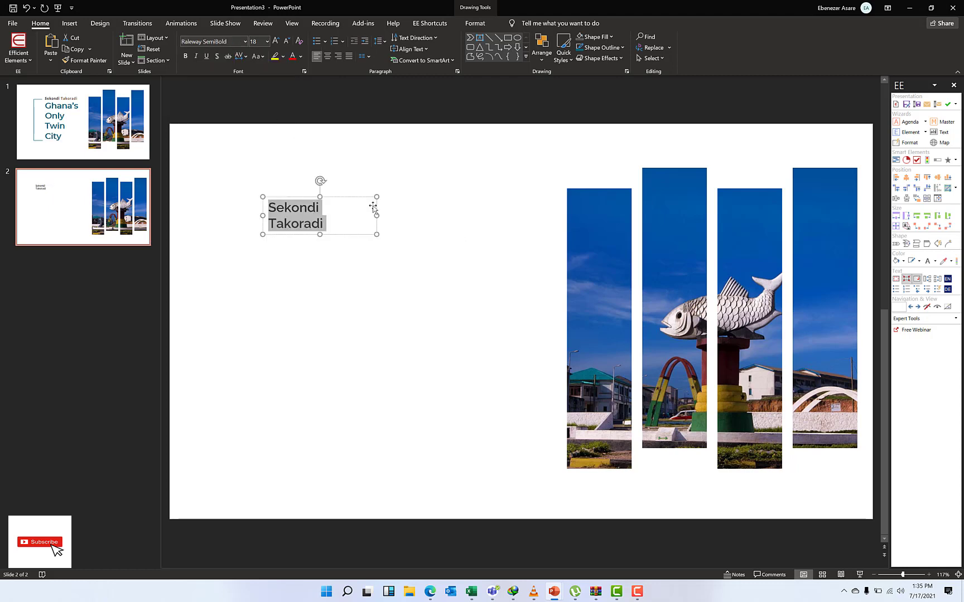
drag(376, 216, 397, 207)
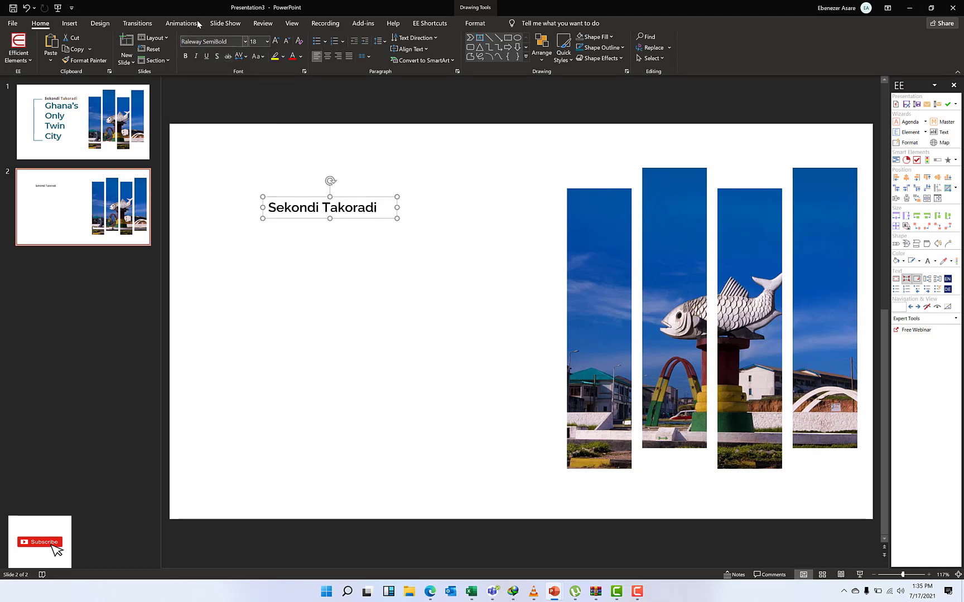
Bold the heading, nudge its box right and down, then view slide 1 for comparison
click(187, 56)
click(430, 249)
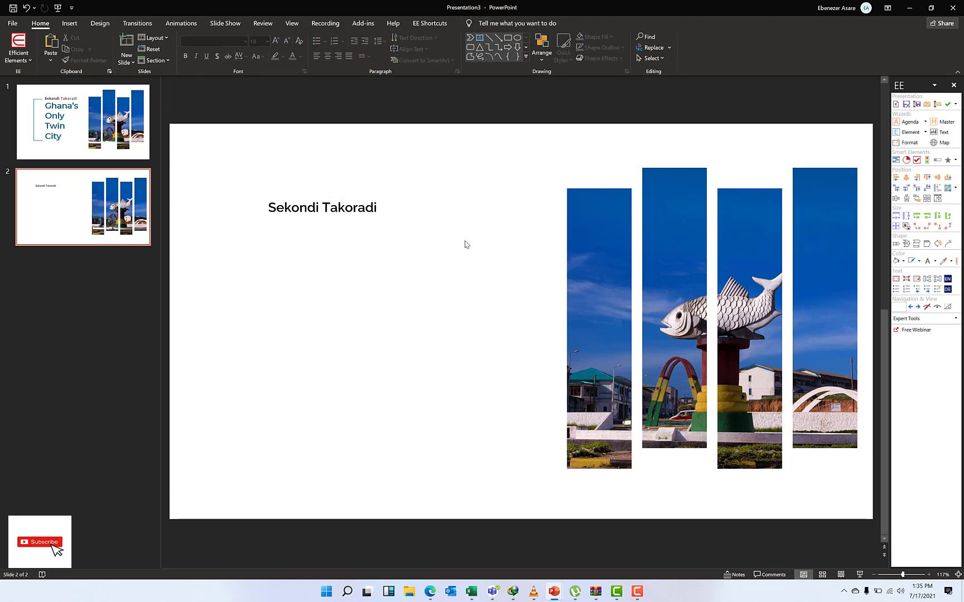
click(307, 206)
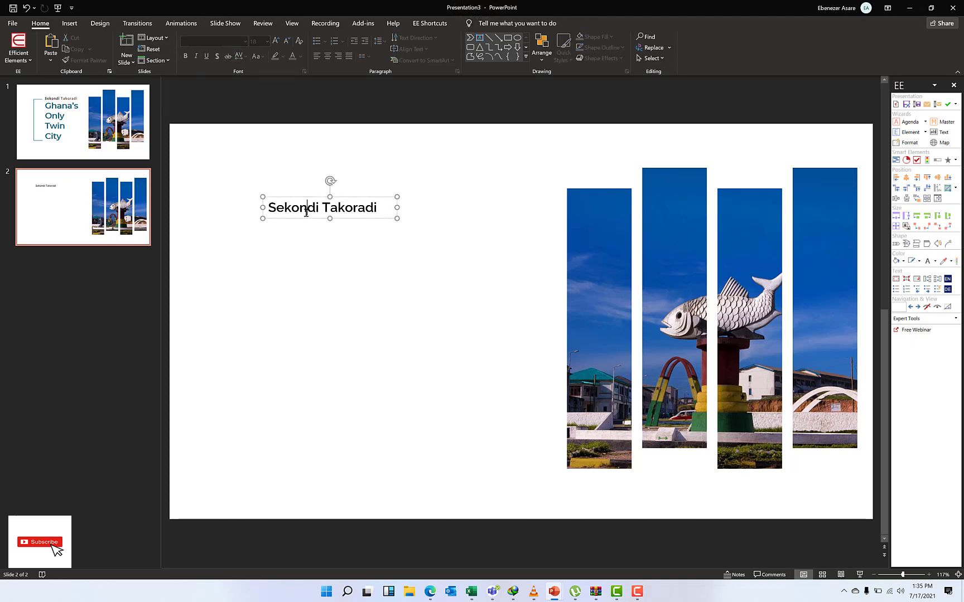
double_click(376, 204)
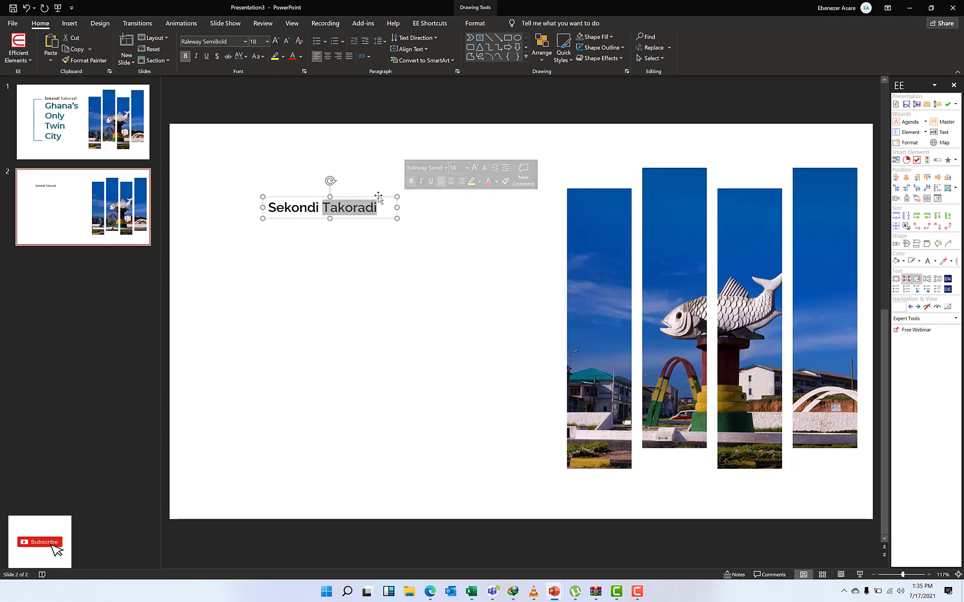
drag(378, 196, 431, 202)
double_click(355, 215)
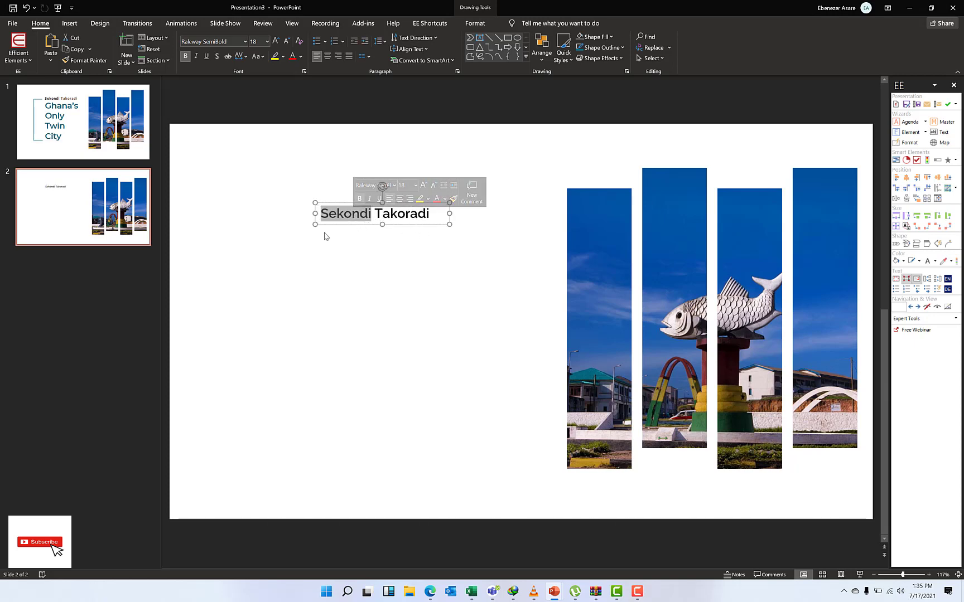
click(120, 139)
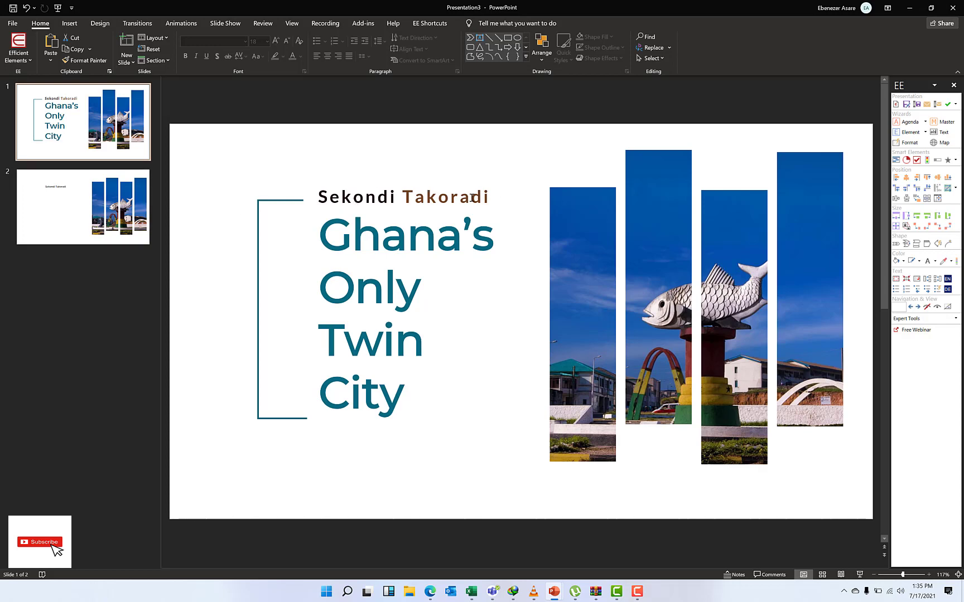
On slide 2, colour 'Takoradi' with a brown eyedropper-sampled from the photo
click(71, 196)
double_click(396, 215)
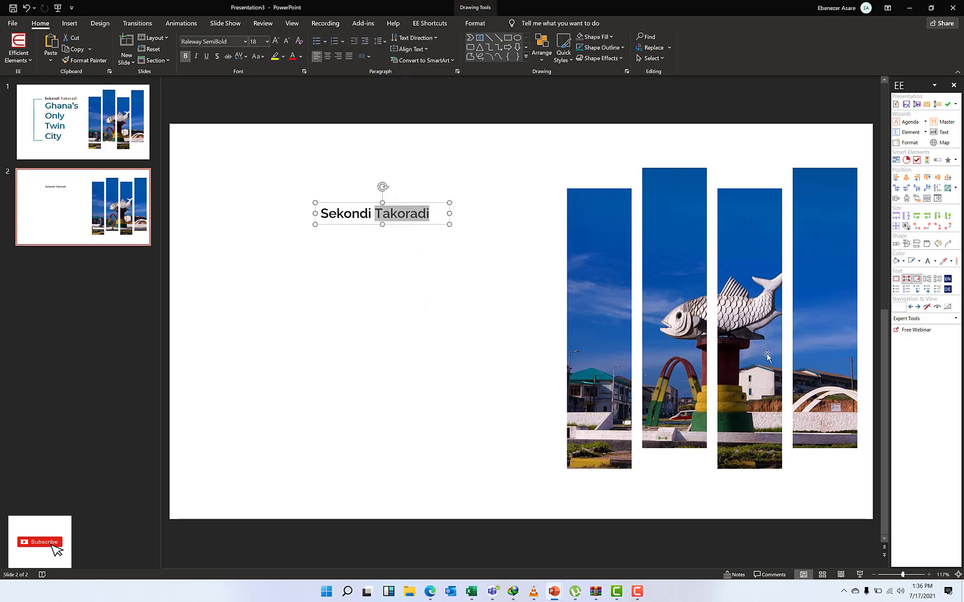
click(301, 56)
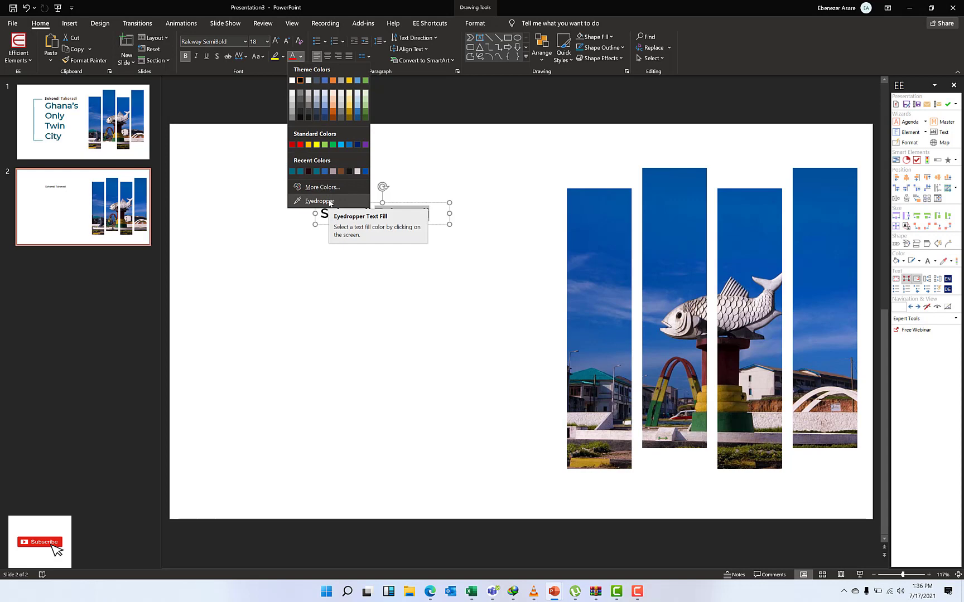
click(330, 202)
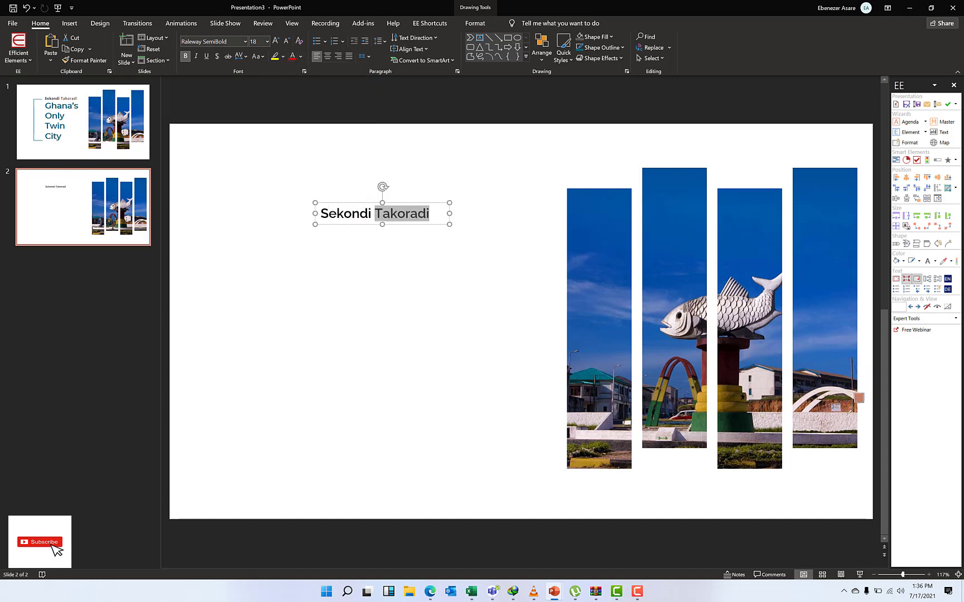
click(853, 397)
click(433, 285)
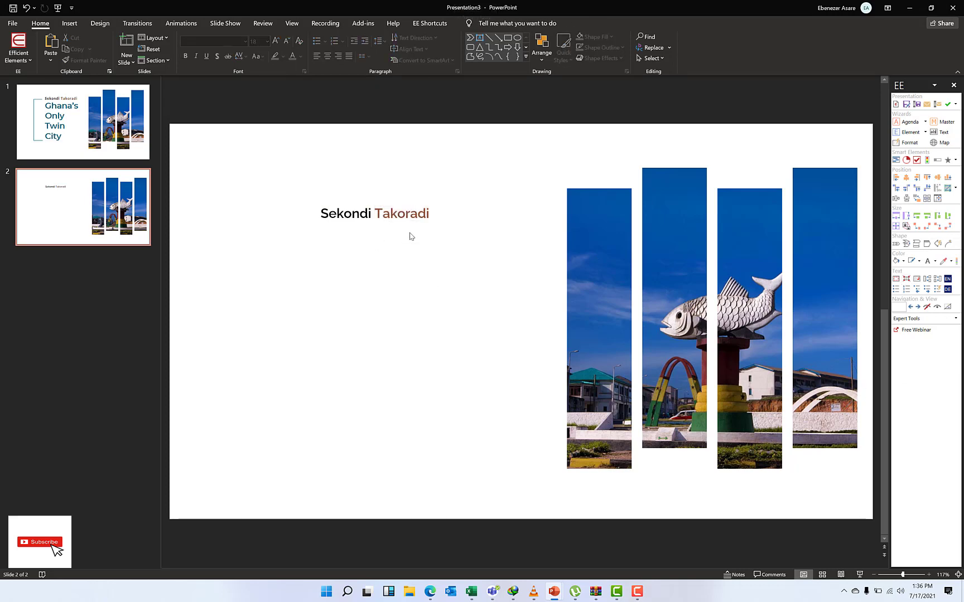
Apply Loose character spacing to the whole heading and widen its box to one line
double_click(344, 212)
triple_click(341, 211)
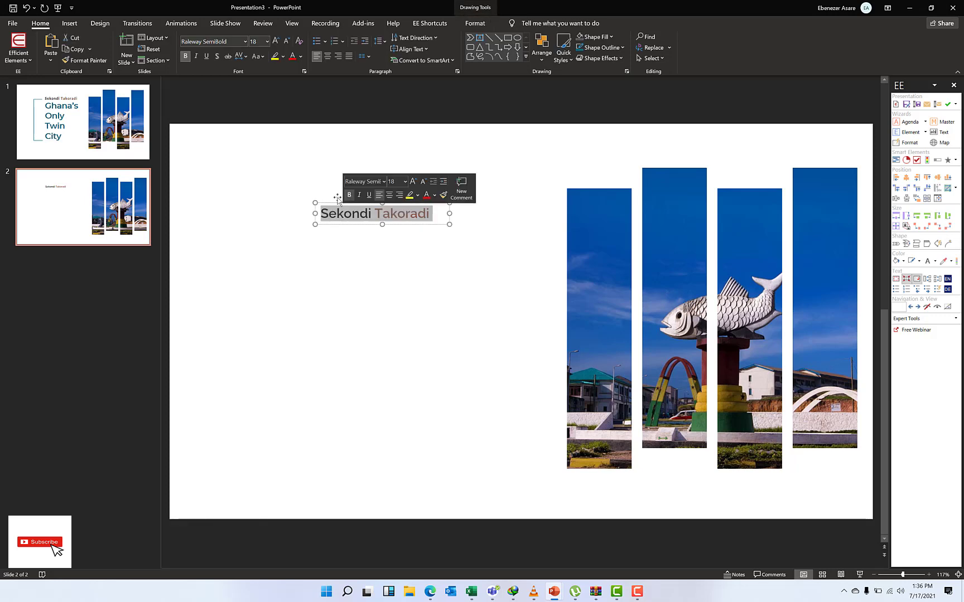
click(243, 58)
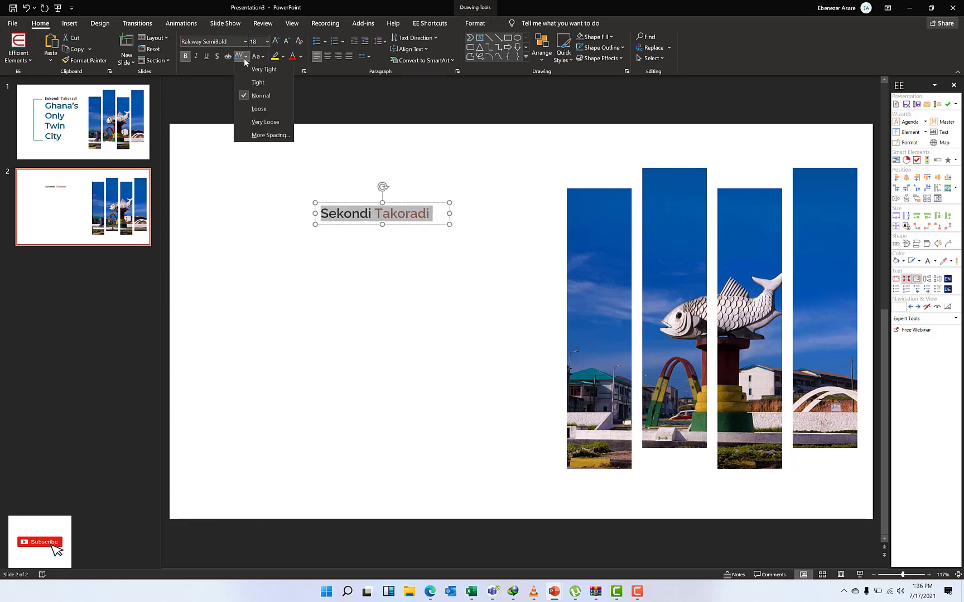
click(264, 109)
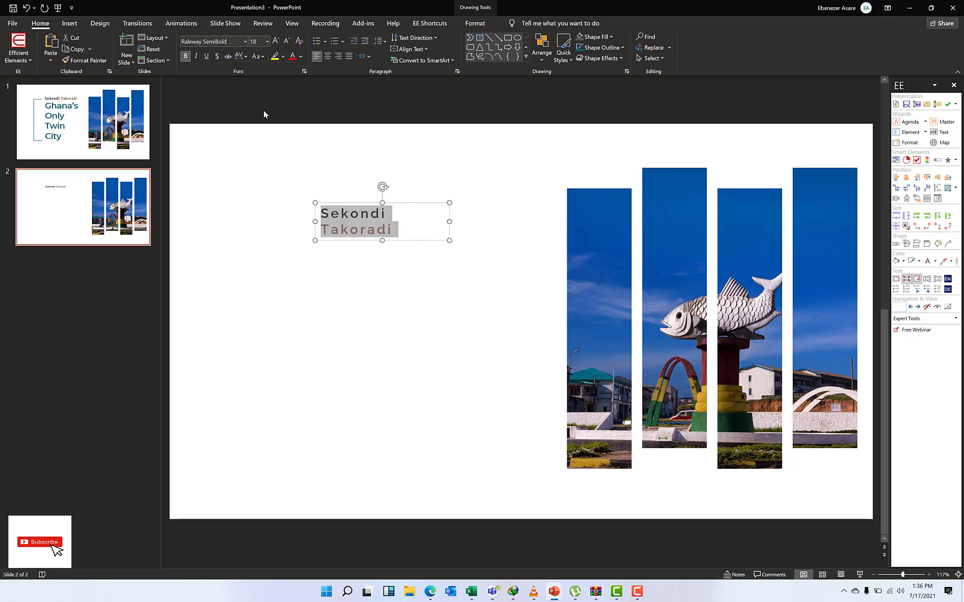
drag(449, 221, 472, 216)
click(467, 272)
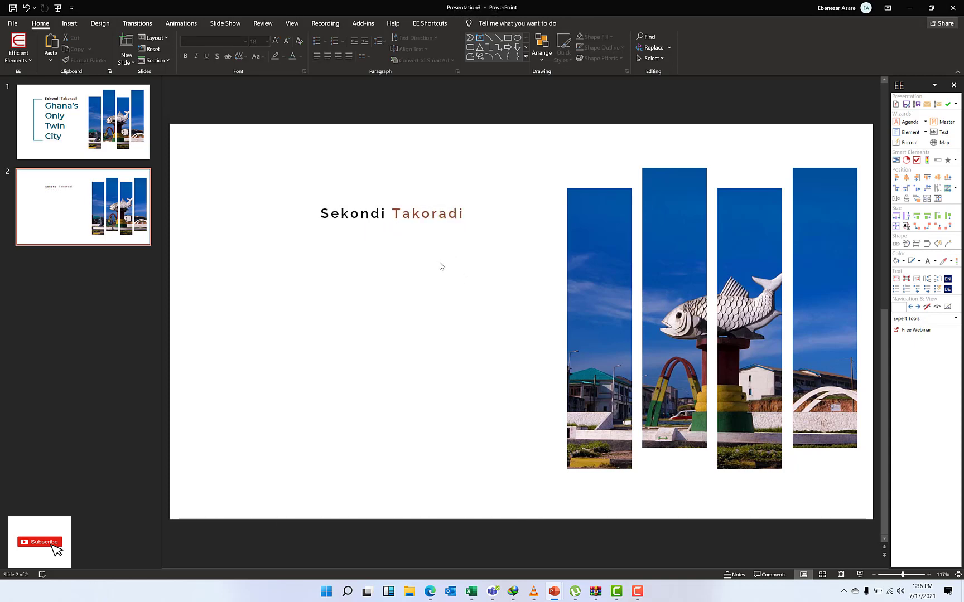
click(75, 122)
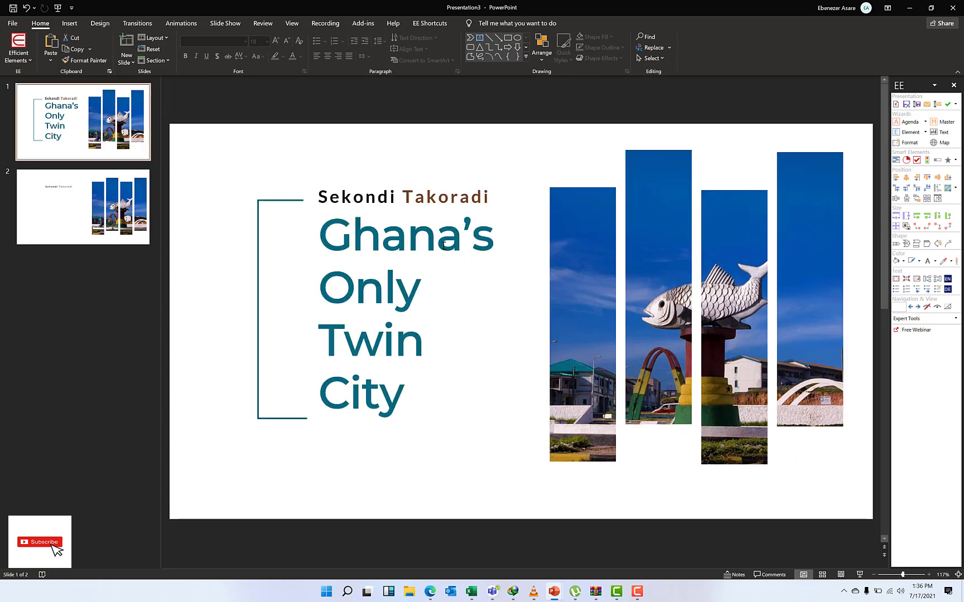
click(65, 211)
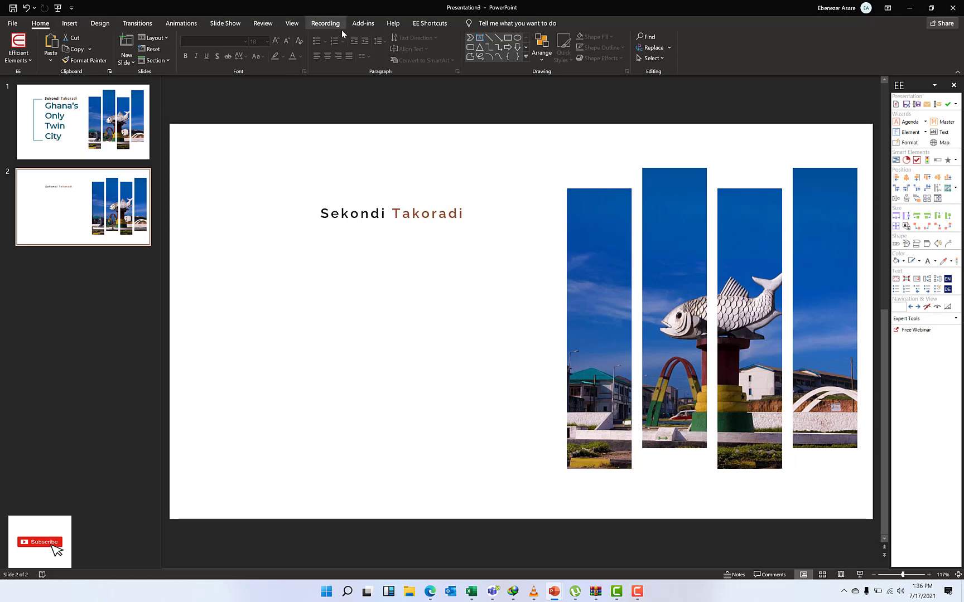
Draw a text box below the heading and type 'Ghana's Only Twin City'
click(70, 24)
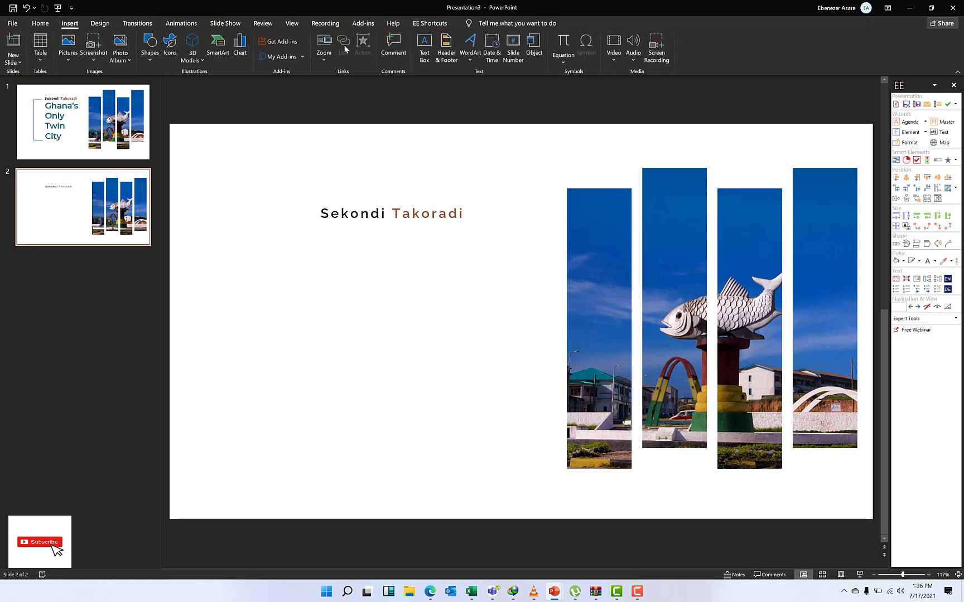
click(423, 48)
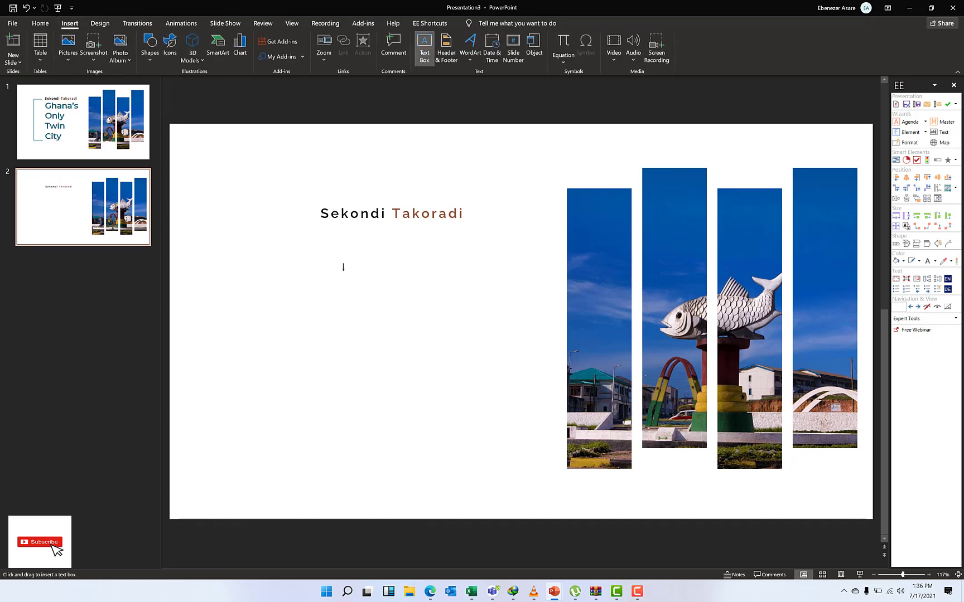
mouse_move(322, 241)
mouse_down()
mouse_move(408, 398)
mouse_move(512, 424)
mouse_move(526, 440)
mouse_up()
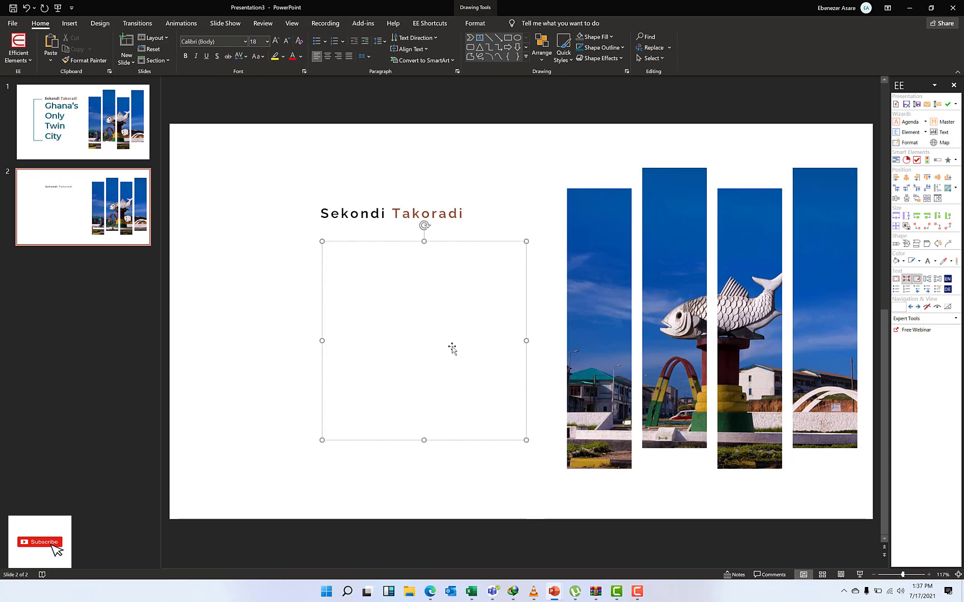
text(Ghana)
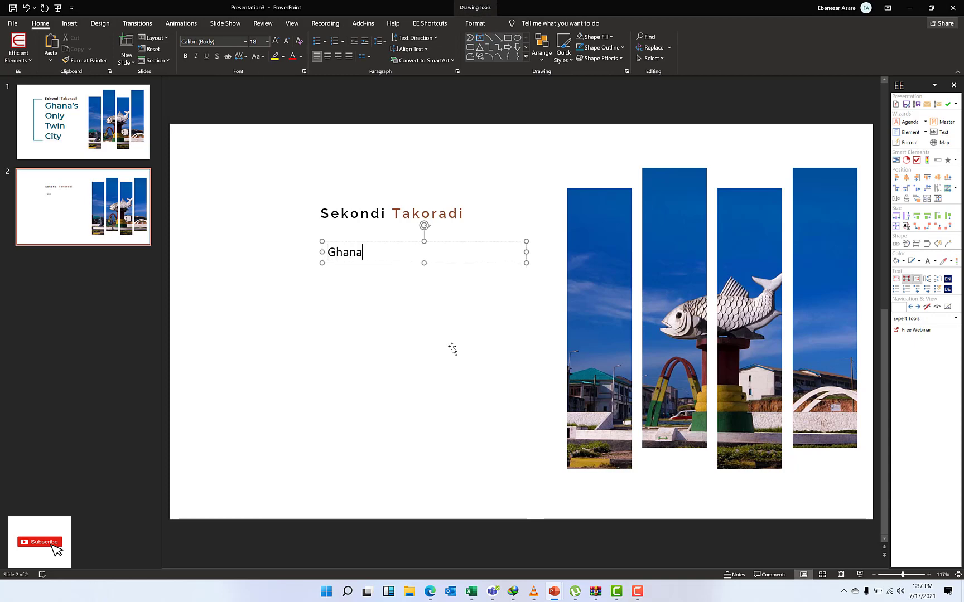
text('s )
text(Only)
text( Twin )
text(City)
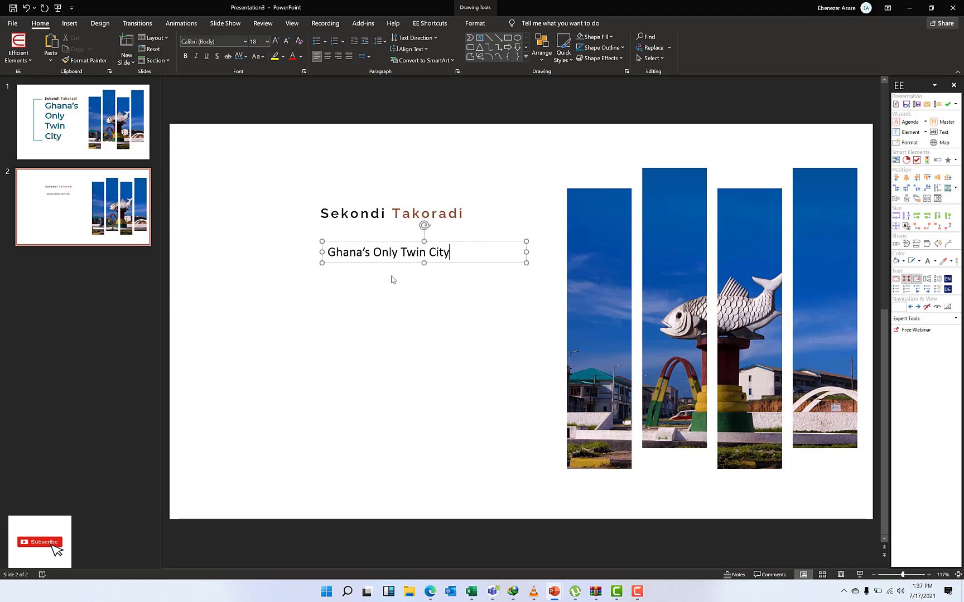
Set the 'Ghana's Only Twin City' text to the Lato font
triple_click(383, 249)
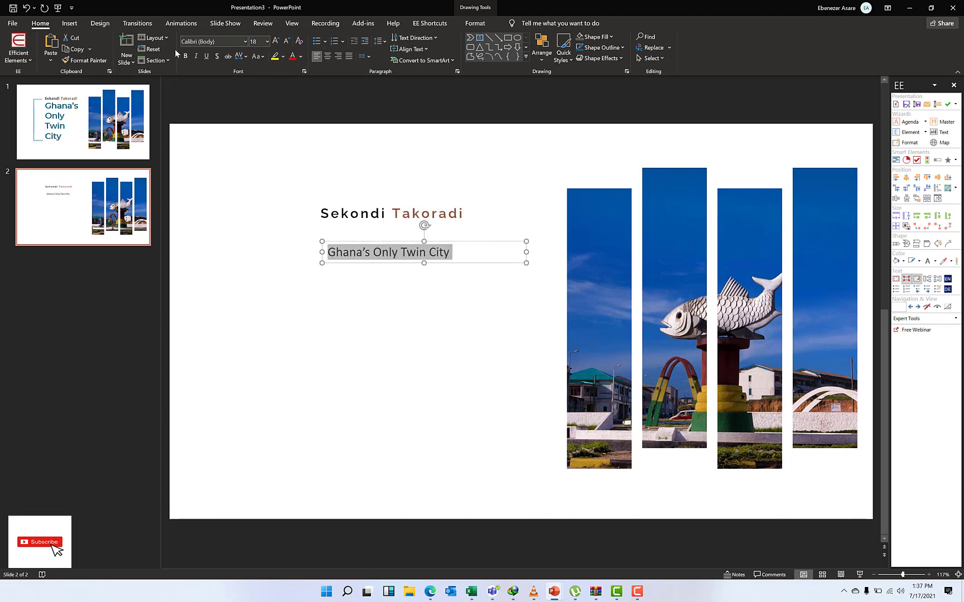
click(245, 41)
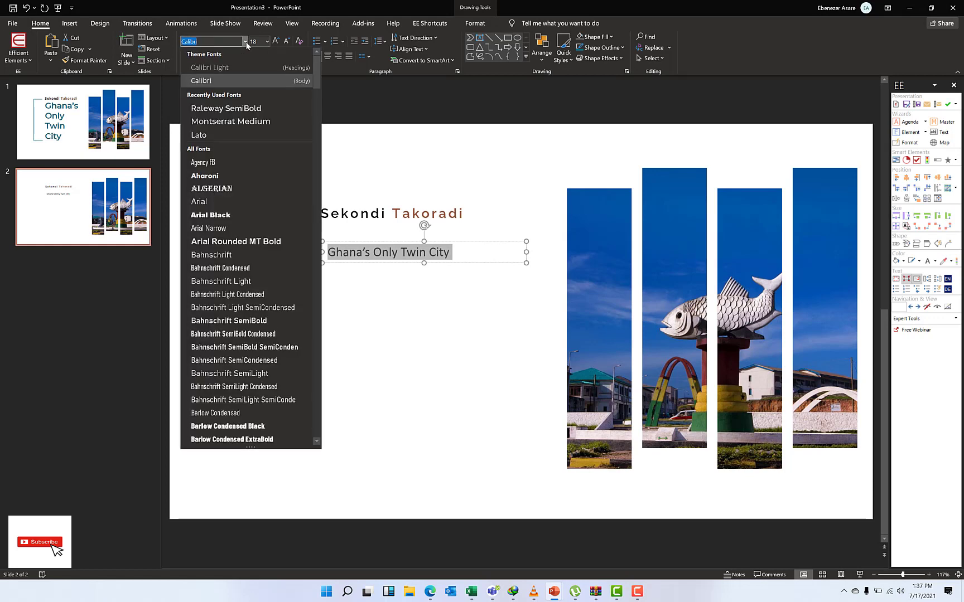
click(253, 140)
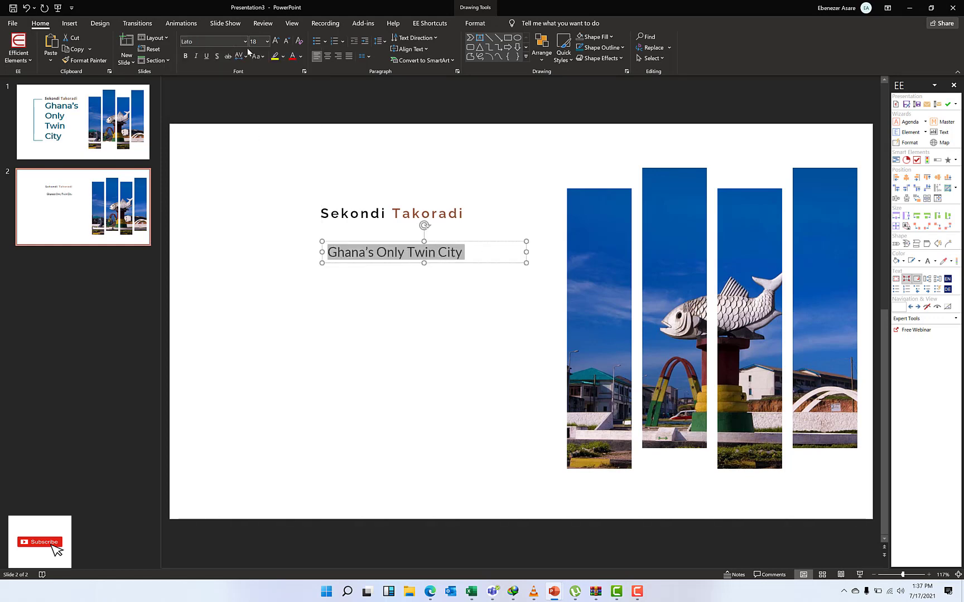
Enlarge the subtitle to 66 pt and move its box up just below the heading
click(276, 42)
click(275, 43)
click(276, 43)
click(275, 42)
click(275, 42)
click(276, 43)
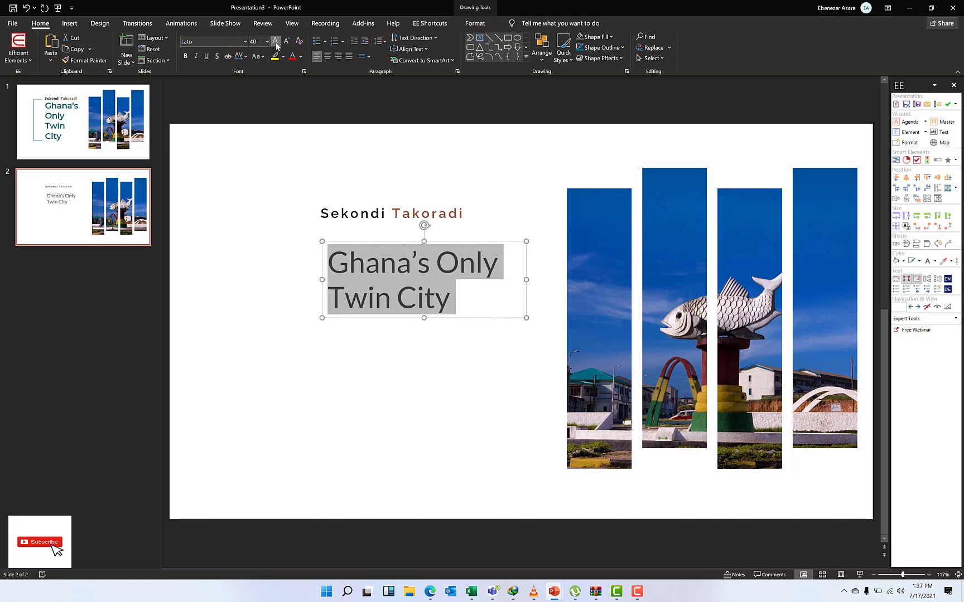
click(275, 42)
click(276, 42)
click(276, 43)
click(276, 43)
click(276, 43)
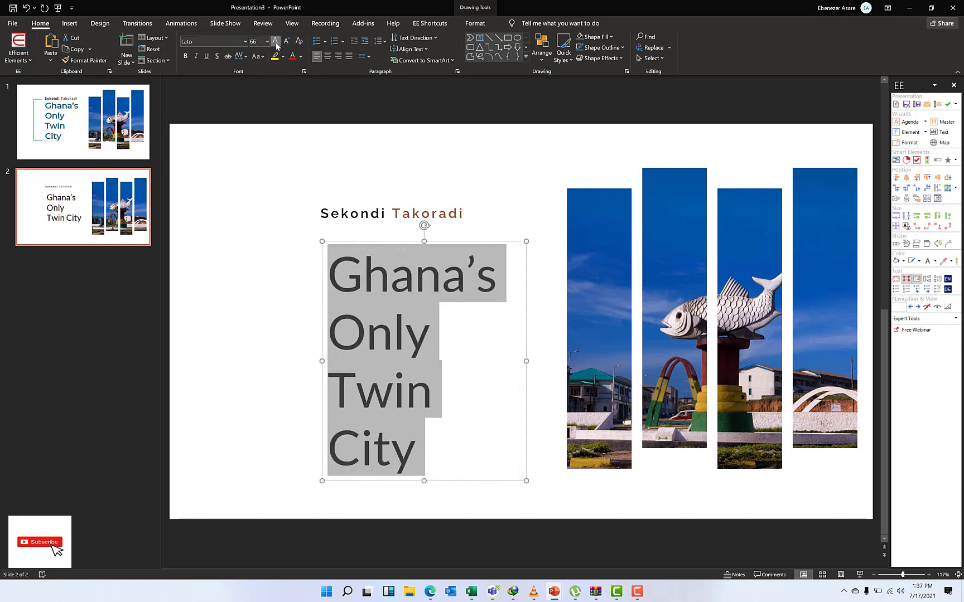
click(275, 42)
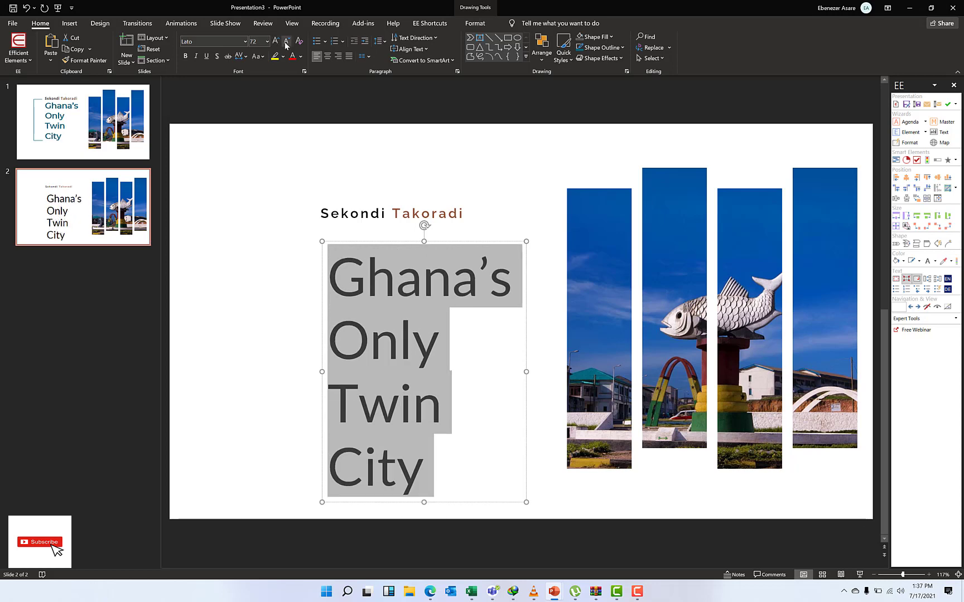
click(286, 42)
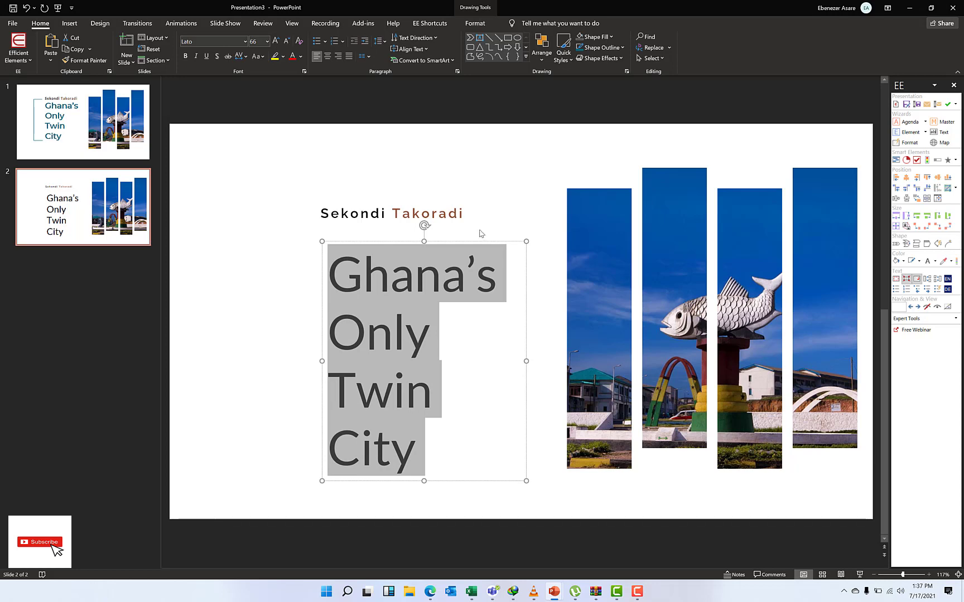
mouse_move(478, 243)
mouse_down()
mouse_move(463, 224)
mouse_move(470, 223)
mouse_up()
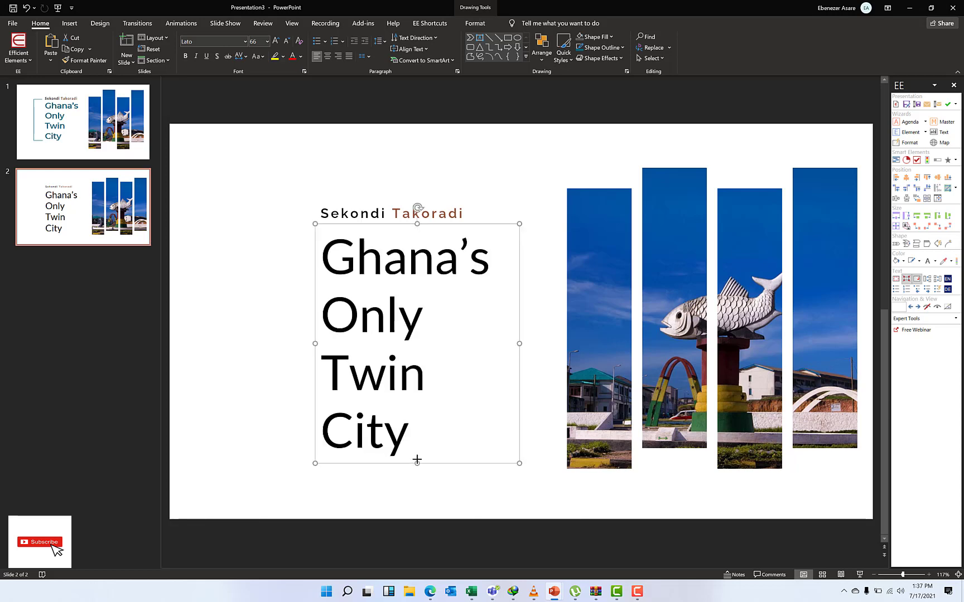
click(417, 460)
click(416, 462)
Color the 'Ghana's Only Twin City' title with the teal sampled from the photo's roof, then view slide 1
triple_click(368, 257)
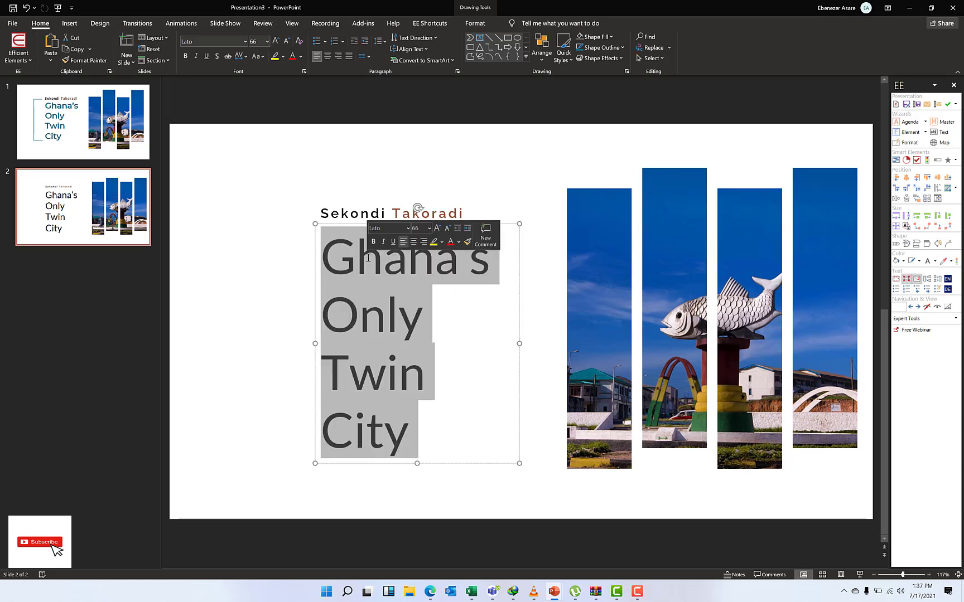
click(301, 57)
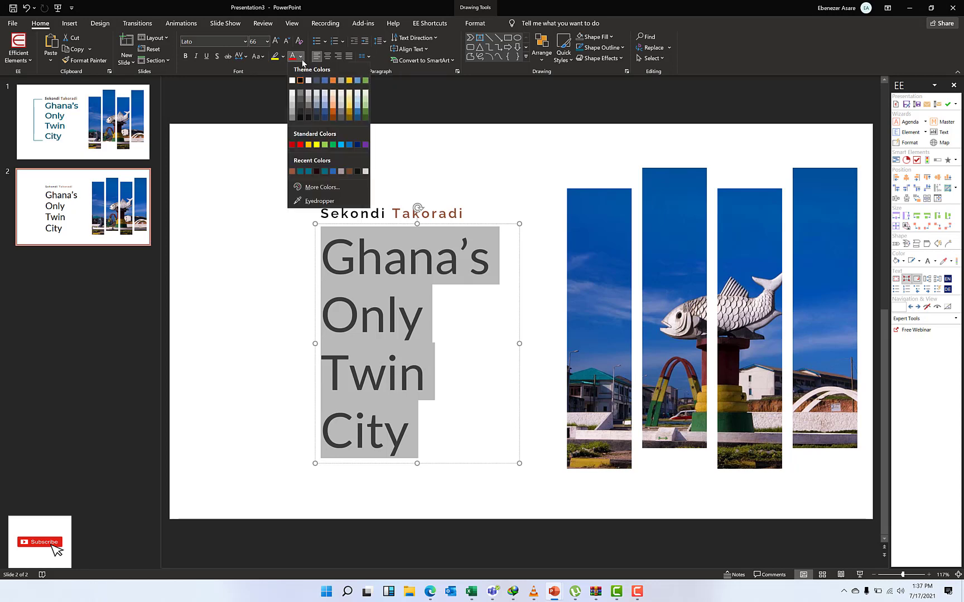
click(327, 203)
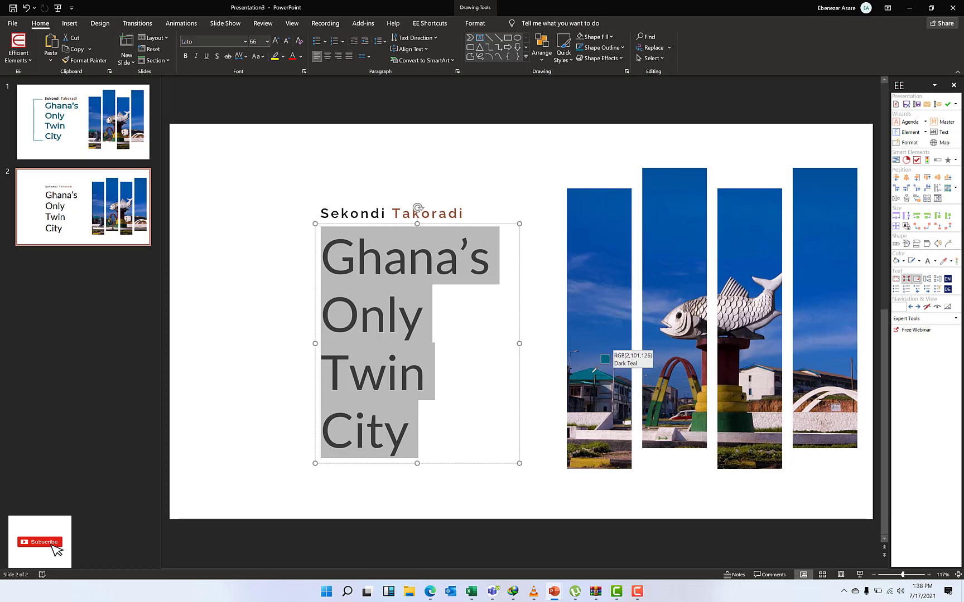
click(604, 359)
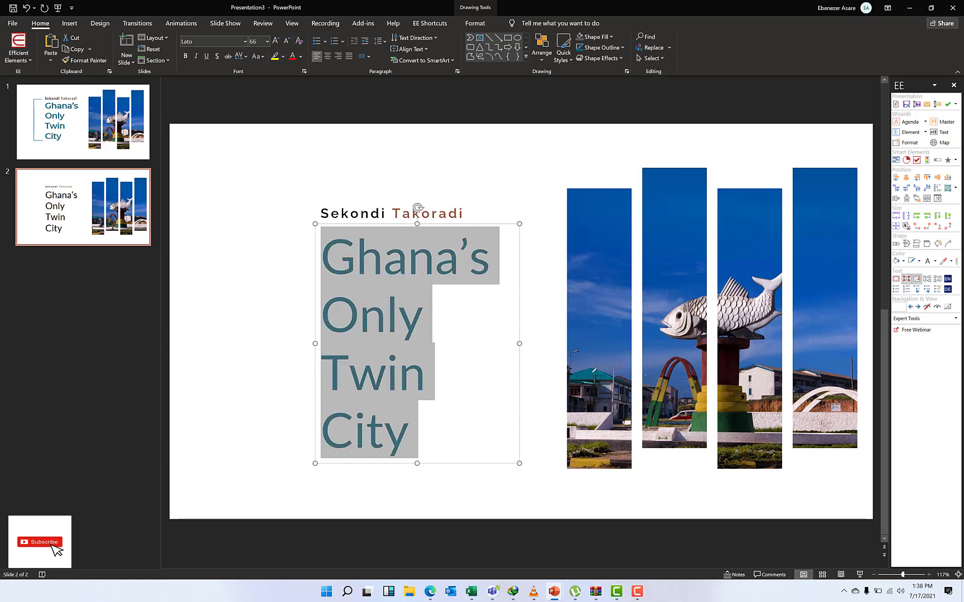
click(497, 144)
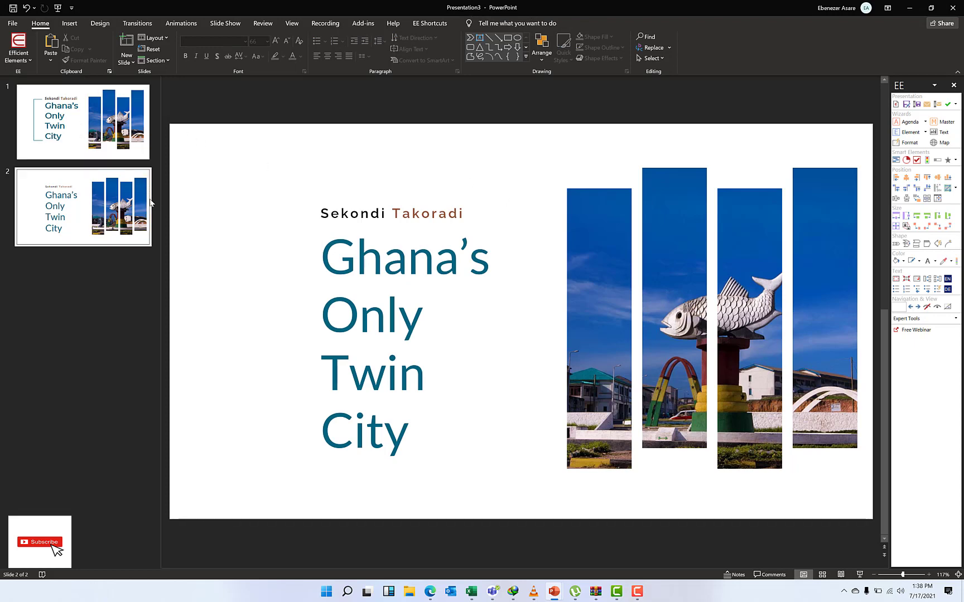
click(104, 124)
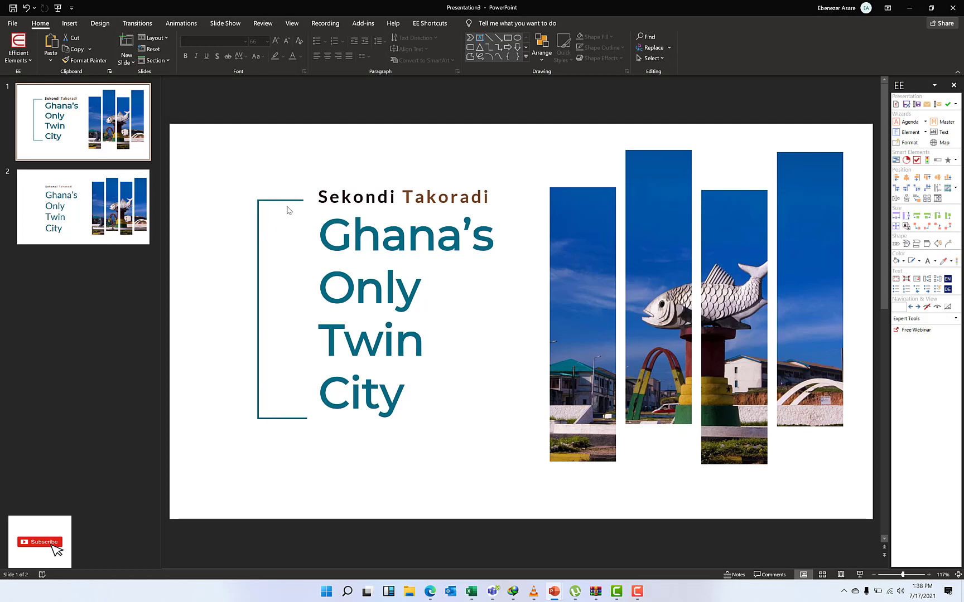
On slide 2, move the Sekondi Takoradi heading and the teal title up-right beside the photo bars
click(70, 215)
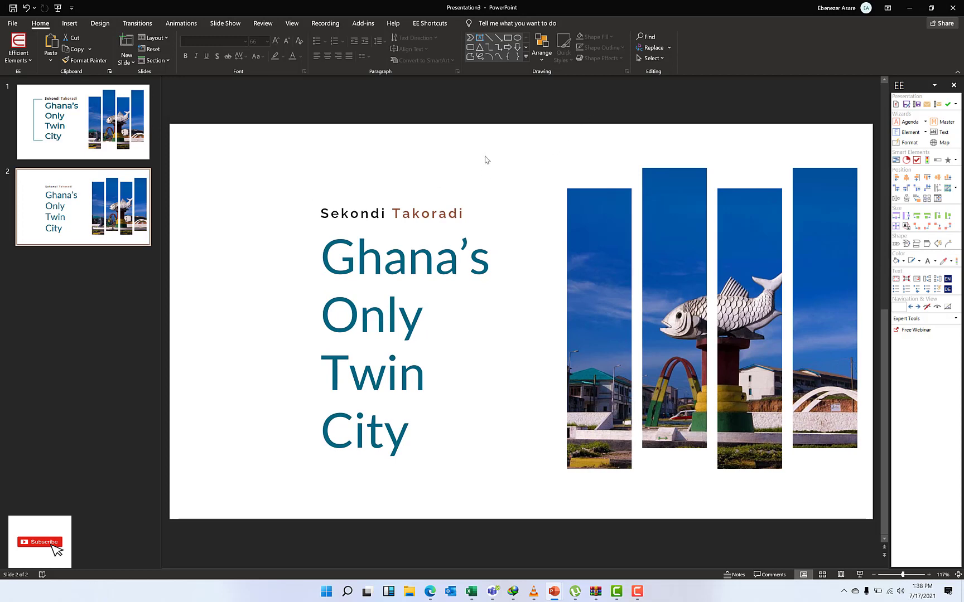
click(400, 214)
drag(411, 207, 454, 194)
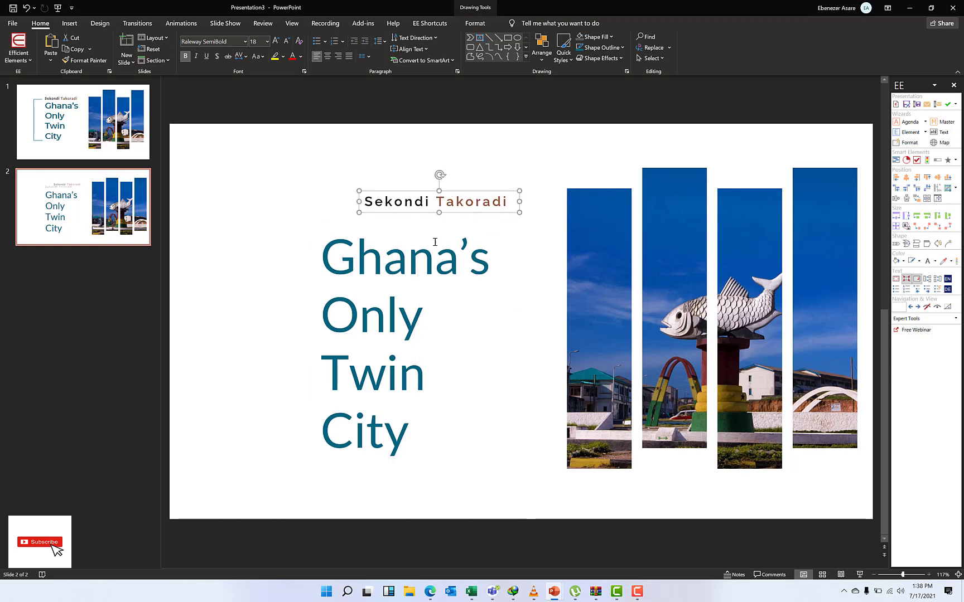
click(357, 259)
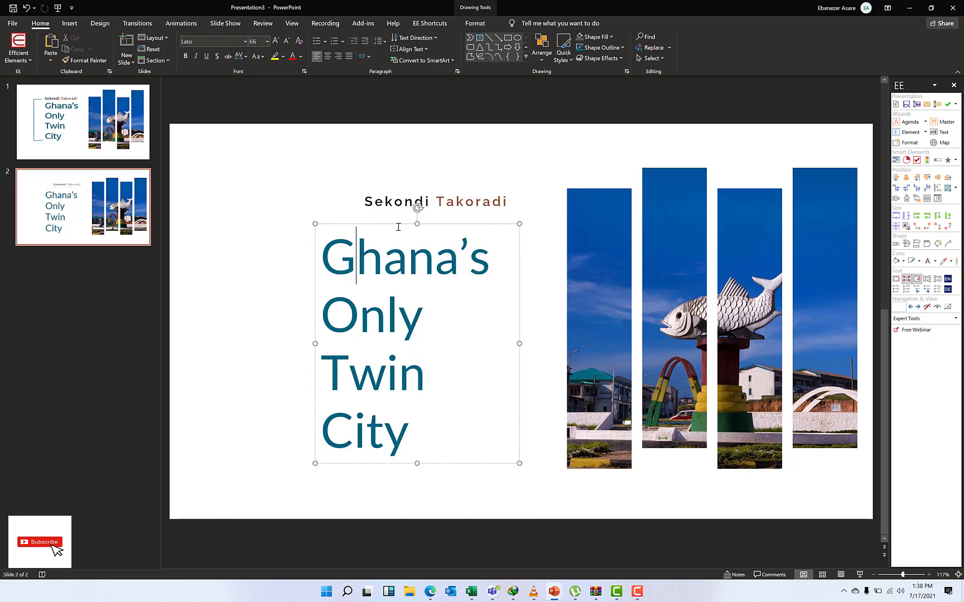
drag(398, 224, 439, 207)
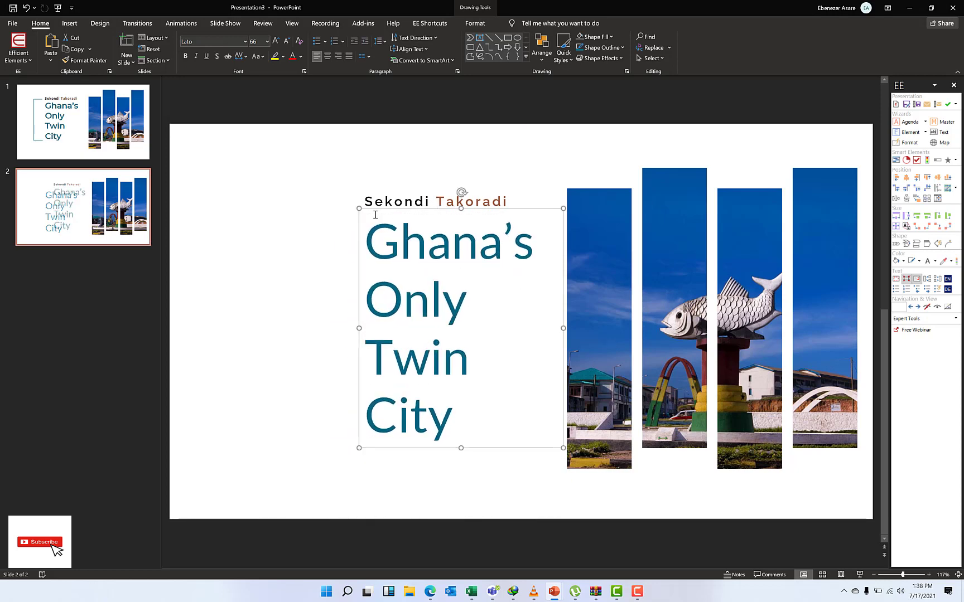
click(419, 144)
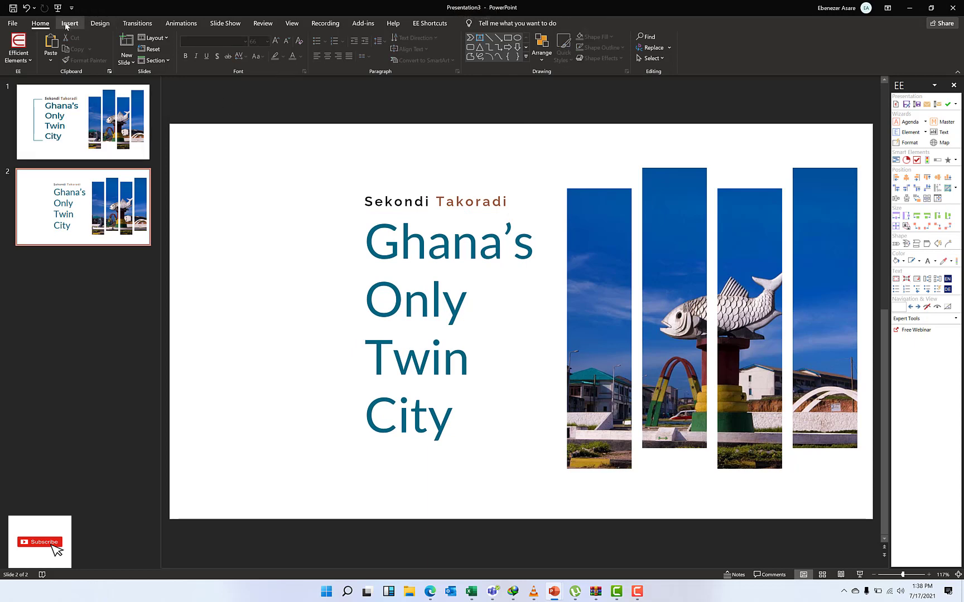
click(527, 57)
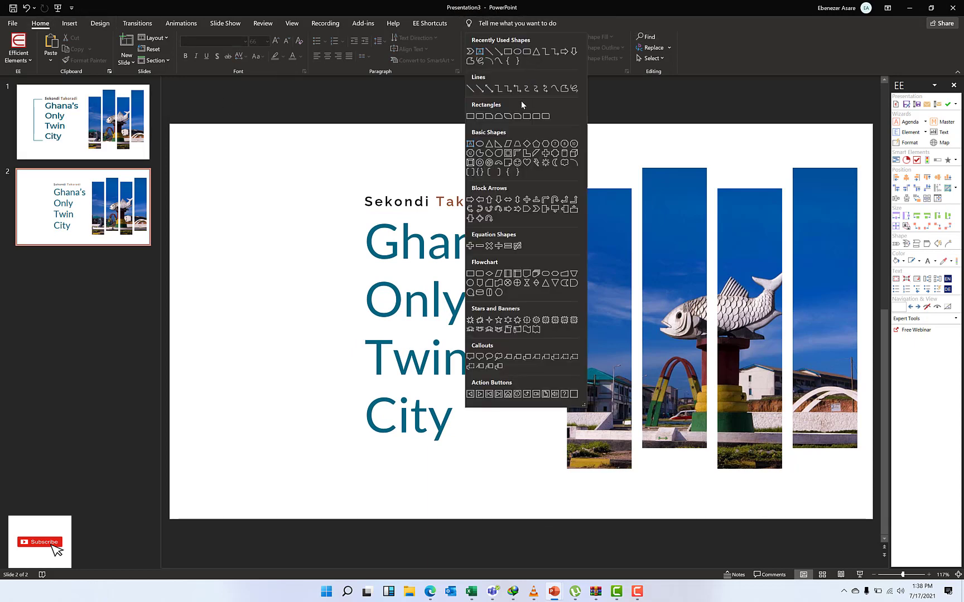
click(564, 89)
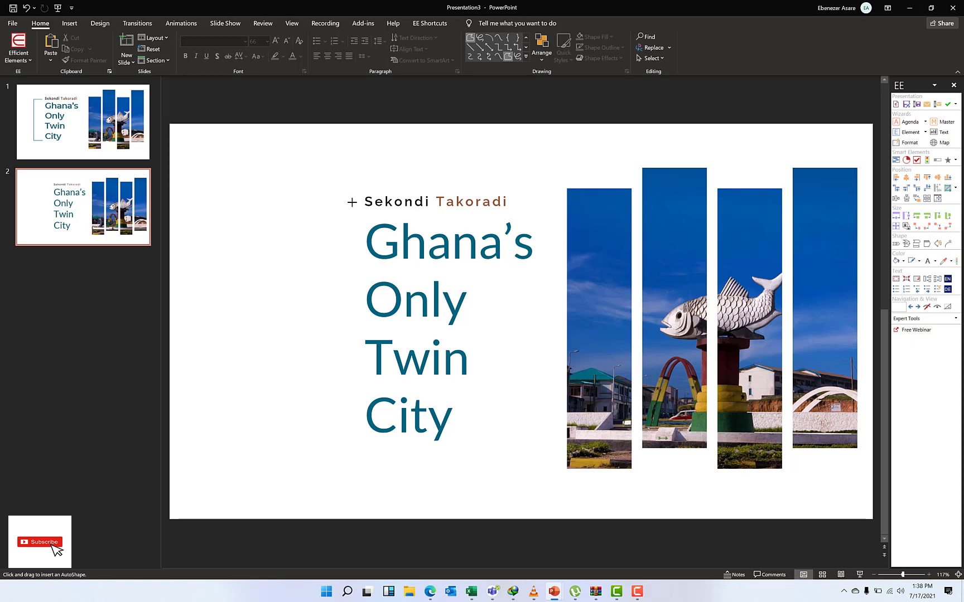
mouse_move(352, 202)
mouse_down()
mouse_move(312, 199)
mouse_move(336, 201)
mouse_move(309, 222)
mouse_up()
key(Escape)
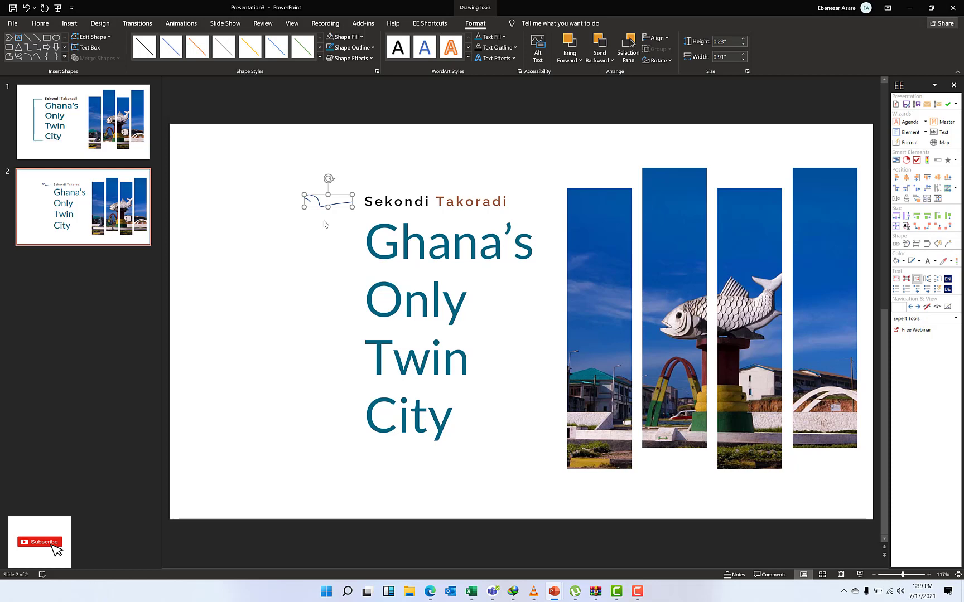
key(Delete)
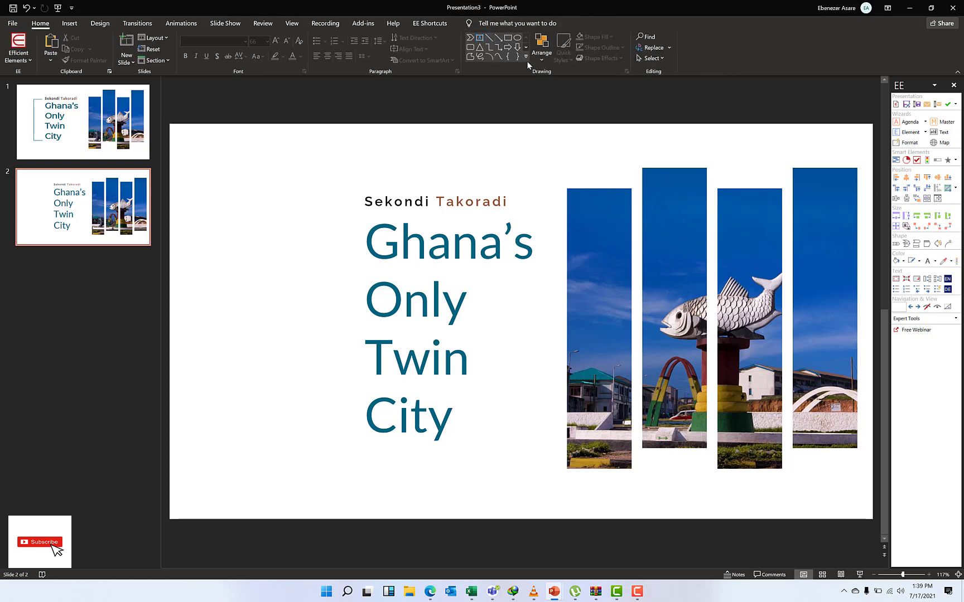
click(526, 56)
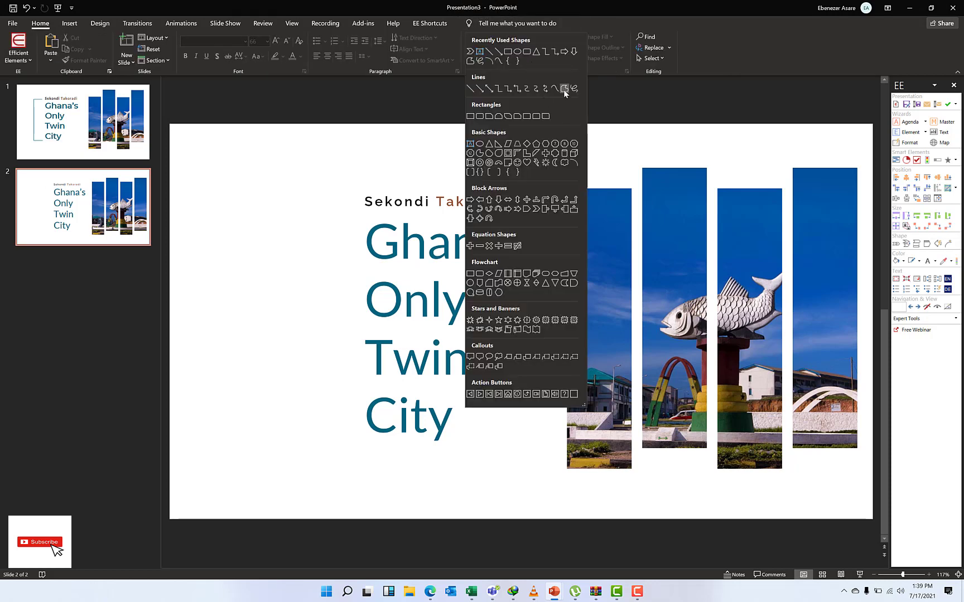
click(564, 89)
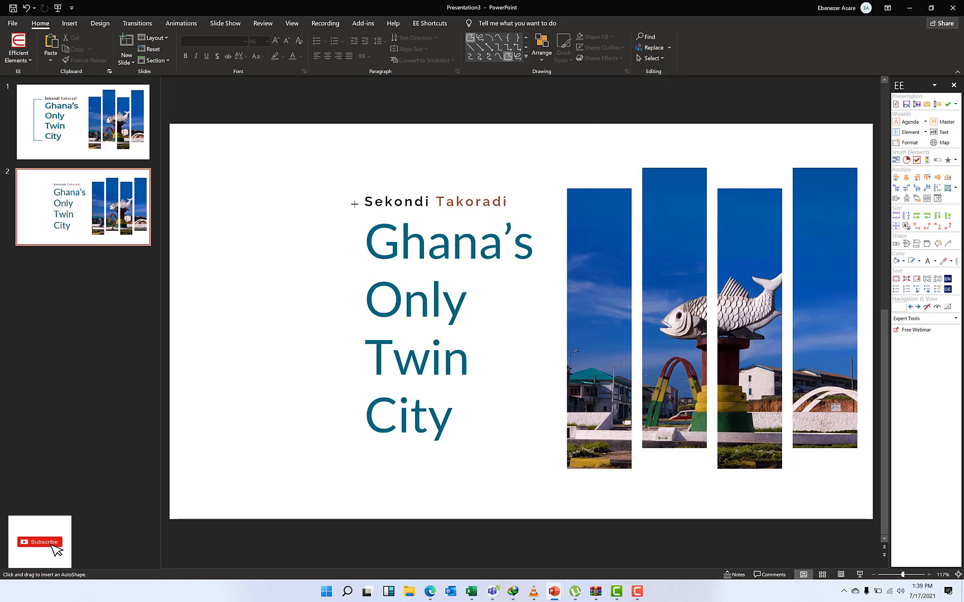
mouse_move(357, 202)
mouse_down()
mouse_move(306, 203)
mouse_move(344, 216)
mouse_move(342, 226)
mouse_move(312, 206)
mouse_move(355, 208)
mouse_up()
mouse_move(354, 208)
mouse_down()
mouse_move(321, 201)
mouse_move(337, 202)
mouse_up()
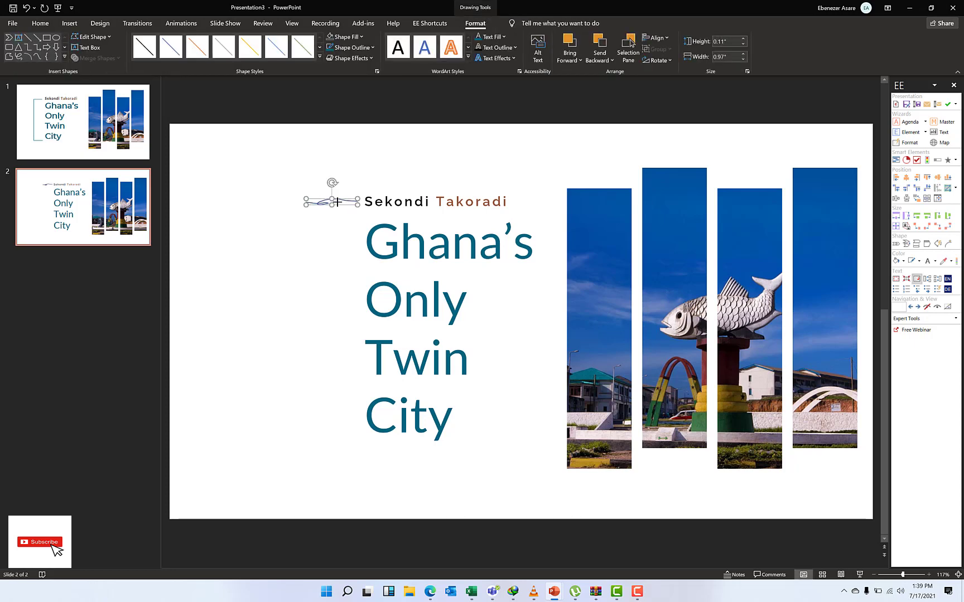
key(Delete)
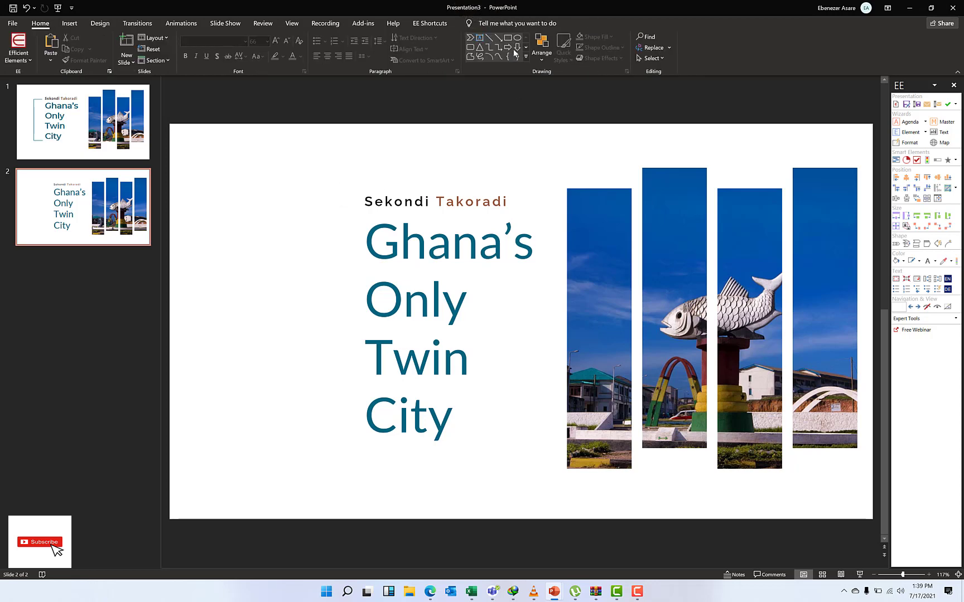
click(527, 58)
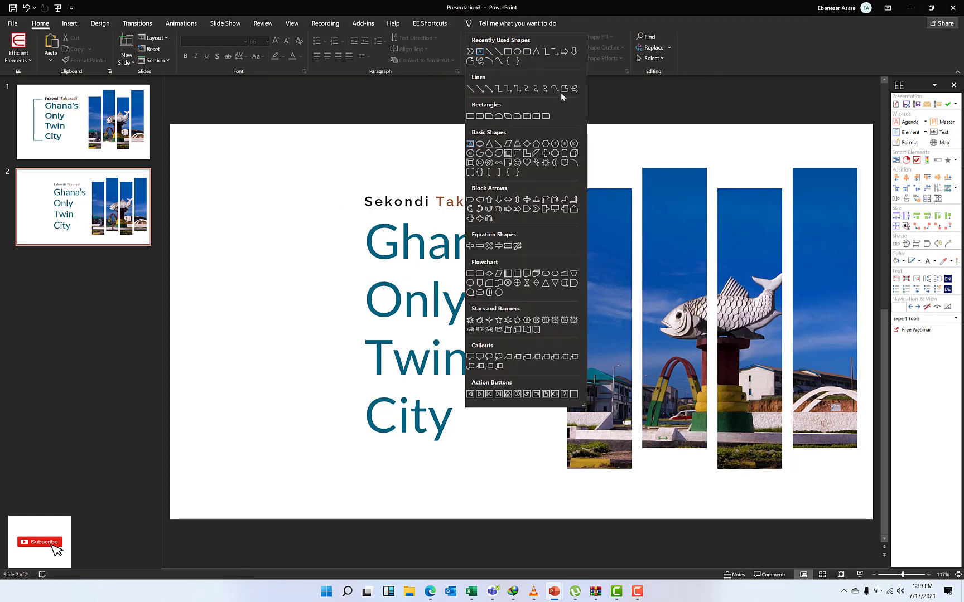
click(561, 91)
mouse_move(360, 201)
mouse_down()
mouse_move(278, 206)
mouse_move(315, 203)
mouse_up()
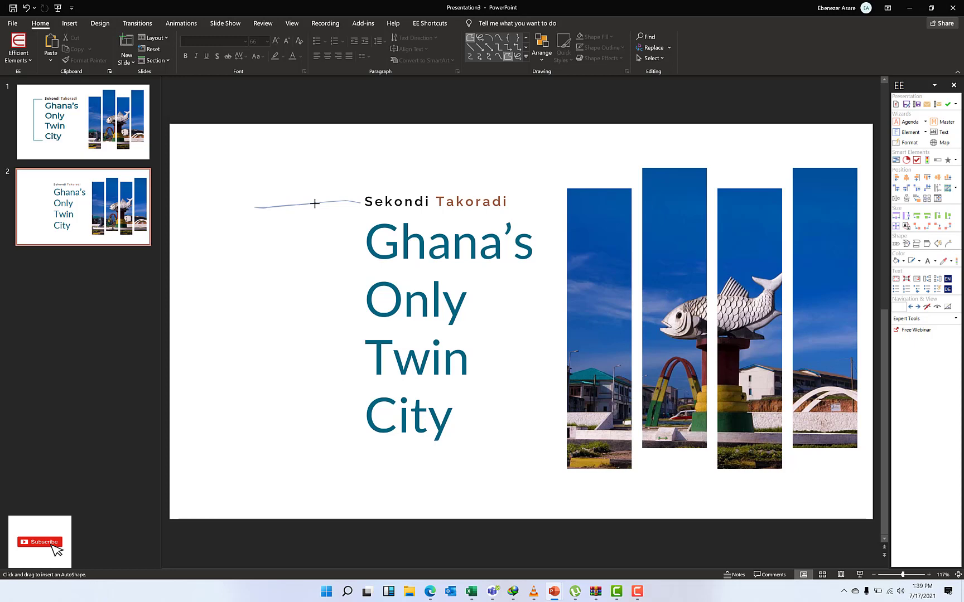
drag(312, 207, 312, 207)
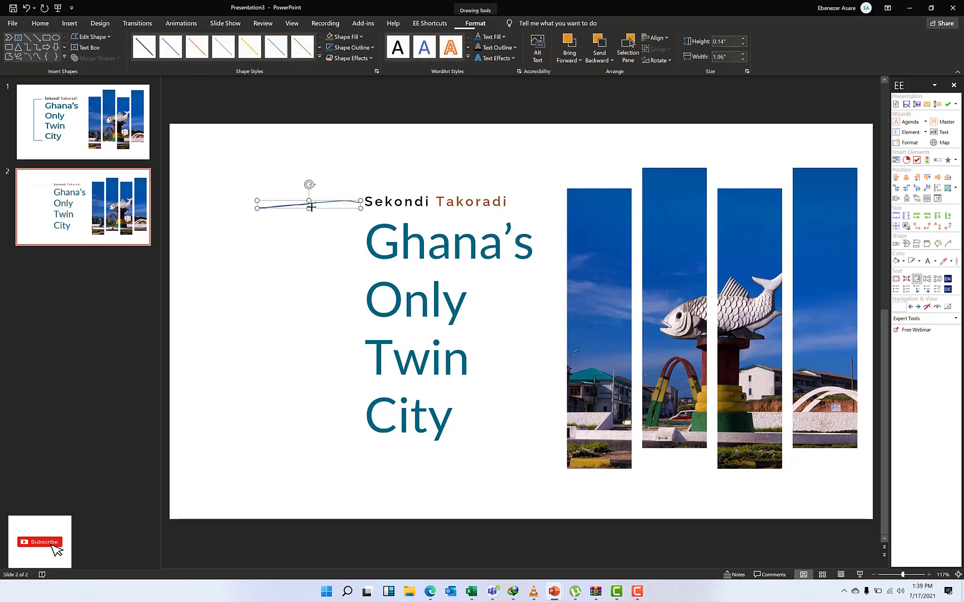
key(Delete)
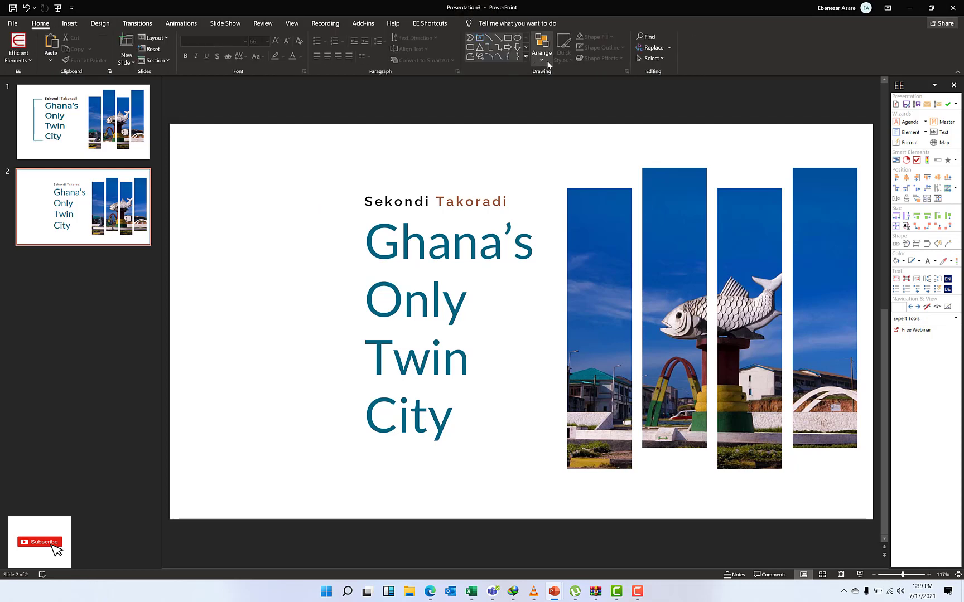
click(524, 57)
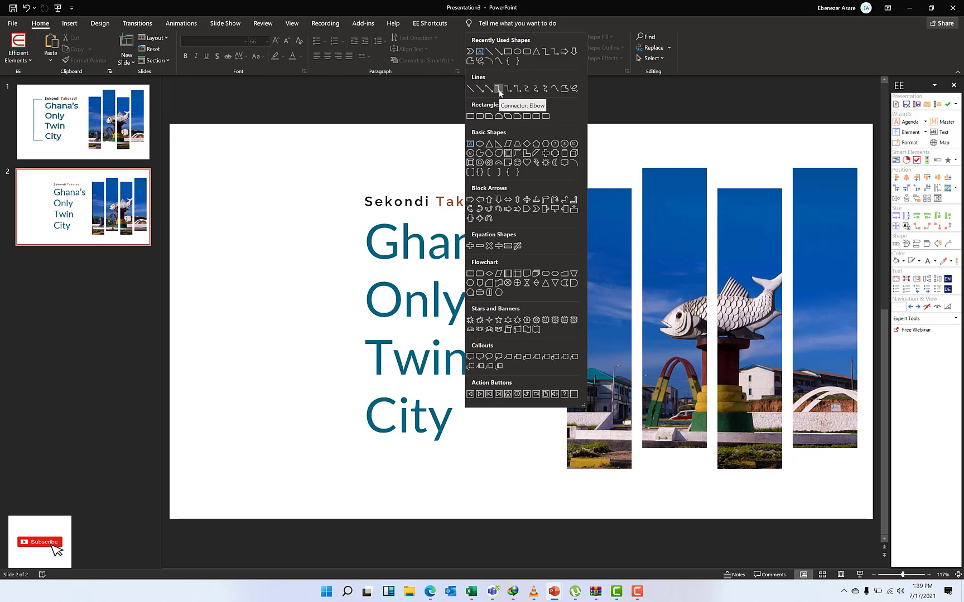
click(499, 90)
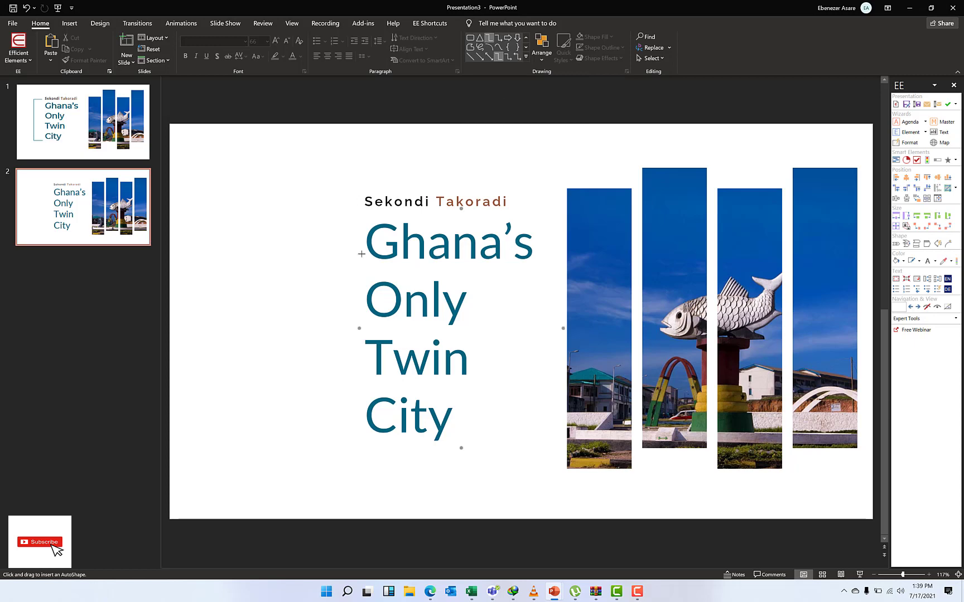
drag(342, 202, 344, 426)
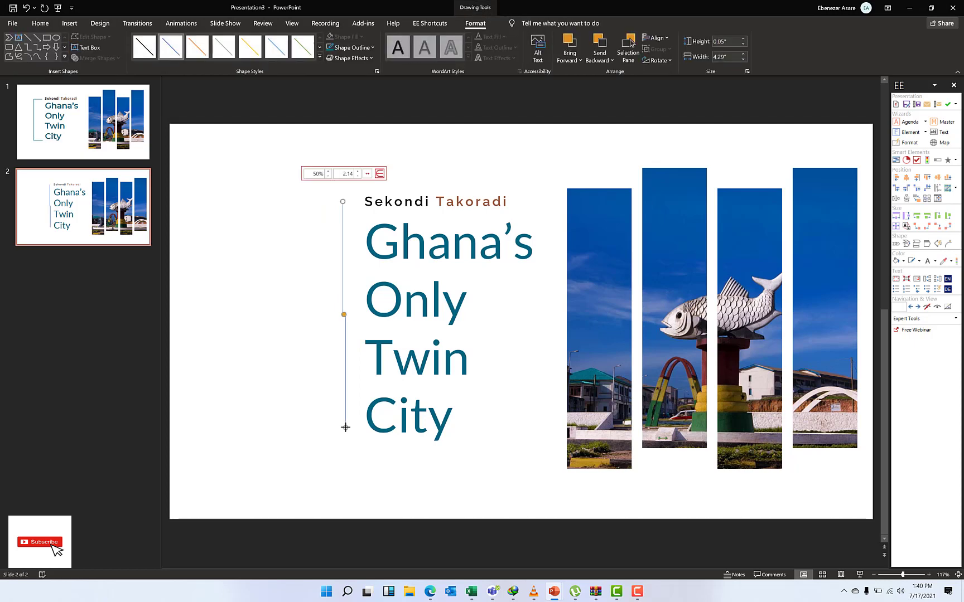
key(Escape)
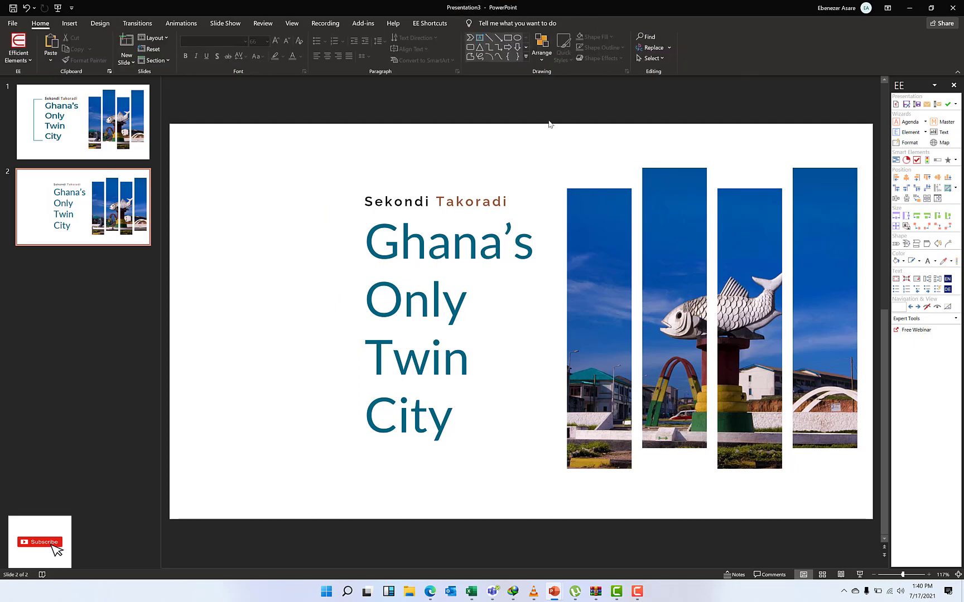
Draw a freeform bracket line down the left side of the heading and title, then view slide 1
click(526, 56)
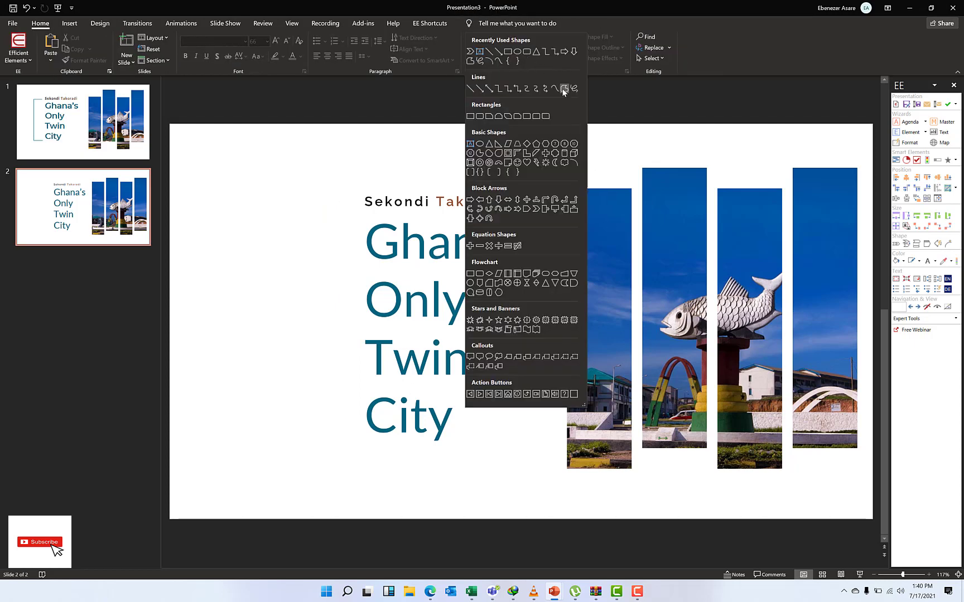
click(564, 89)
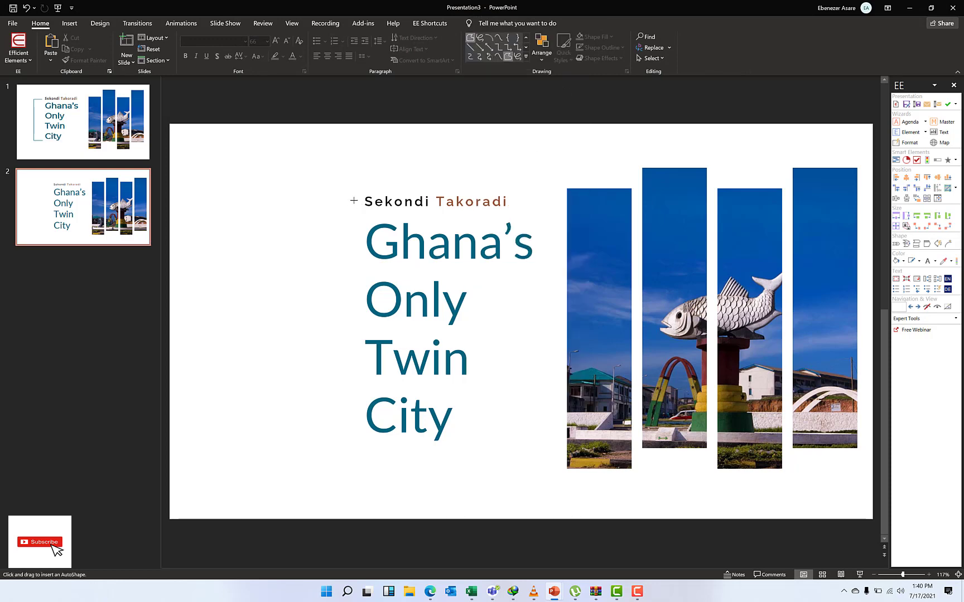
drag(355, 201, 306, 199)
drag(315, 201, 315, 202)
click(316, 202)
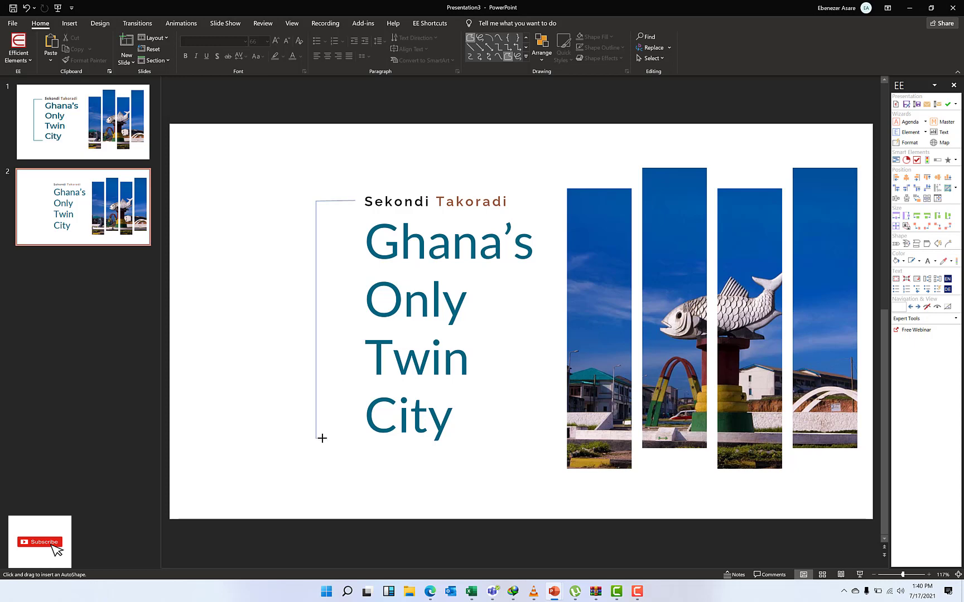
shift+click(323, 438)
double_click(361, 438)
click(379, 467)
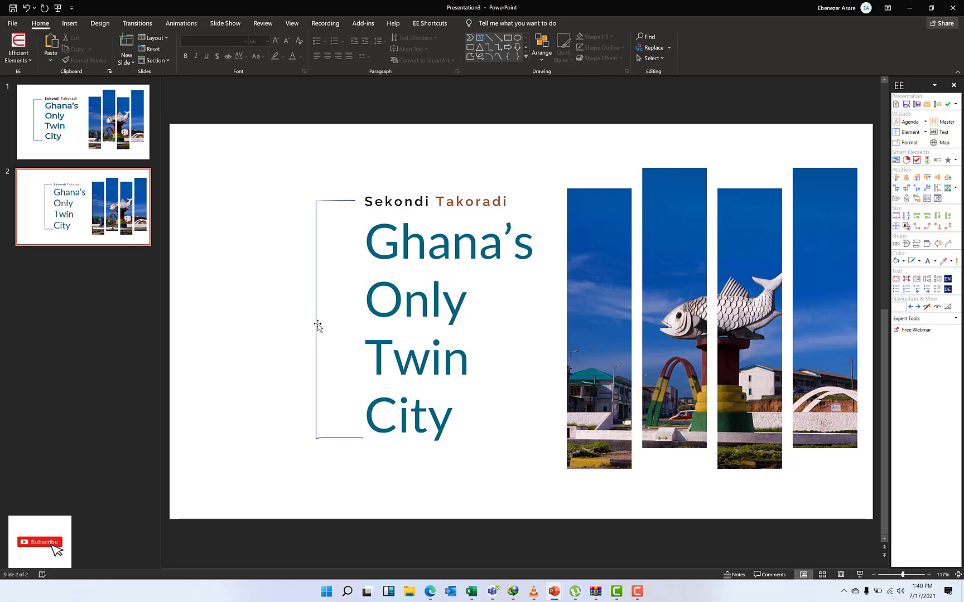
key(Page_Up)
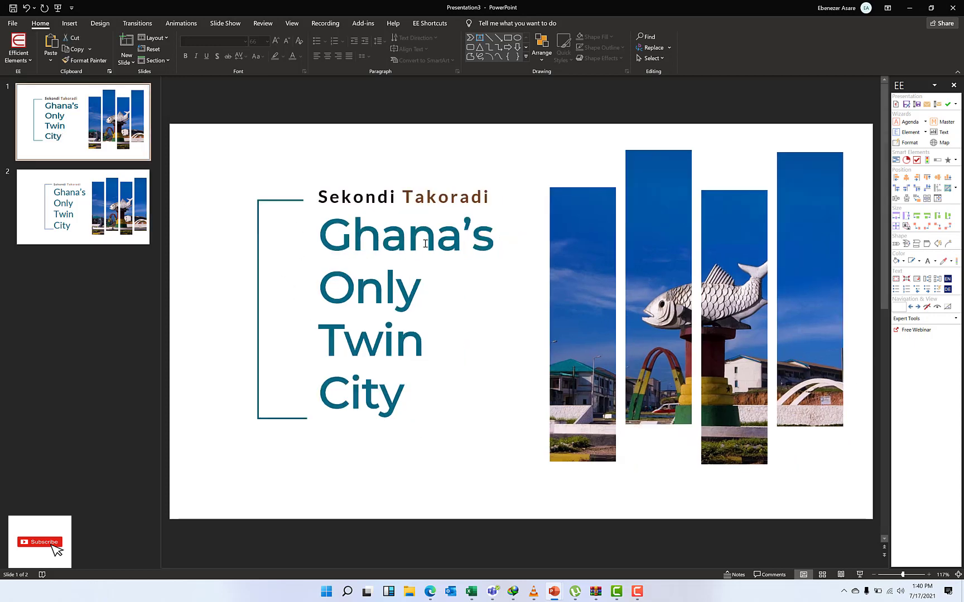
Set the slide 2 bracket line's outline weight to 2¼ pt and pick up an outline colour with the eyedropper
click(71, 207)
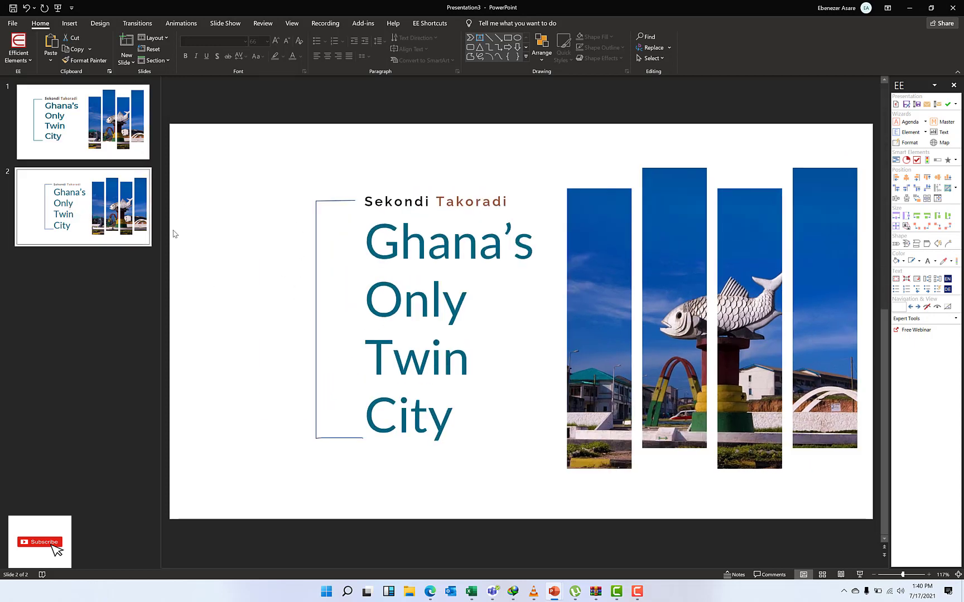
click(315, 323)
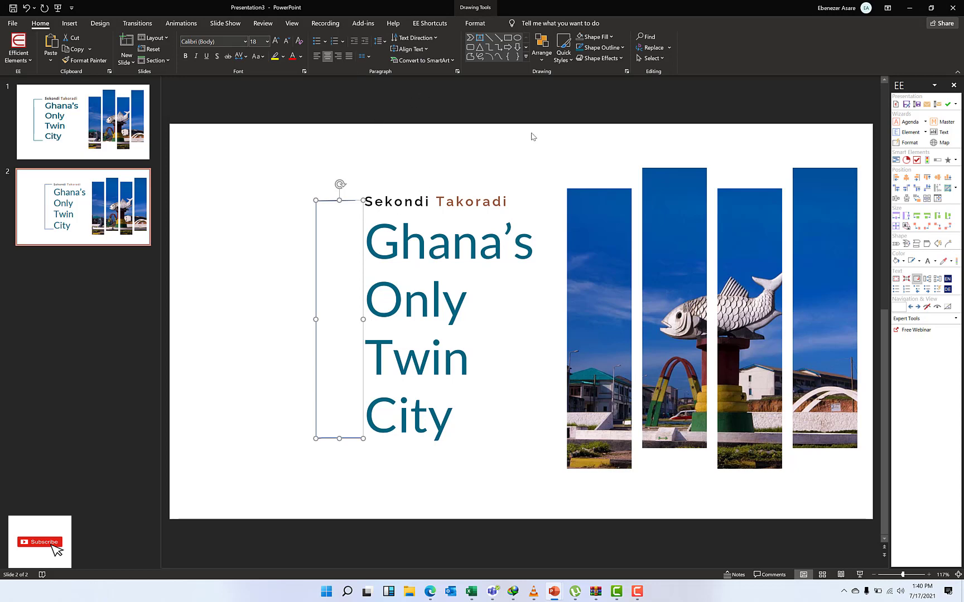
click(623, 48)
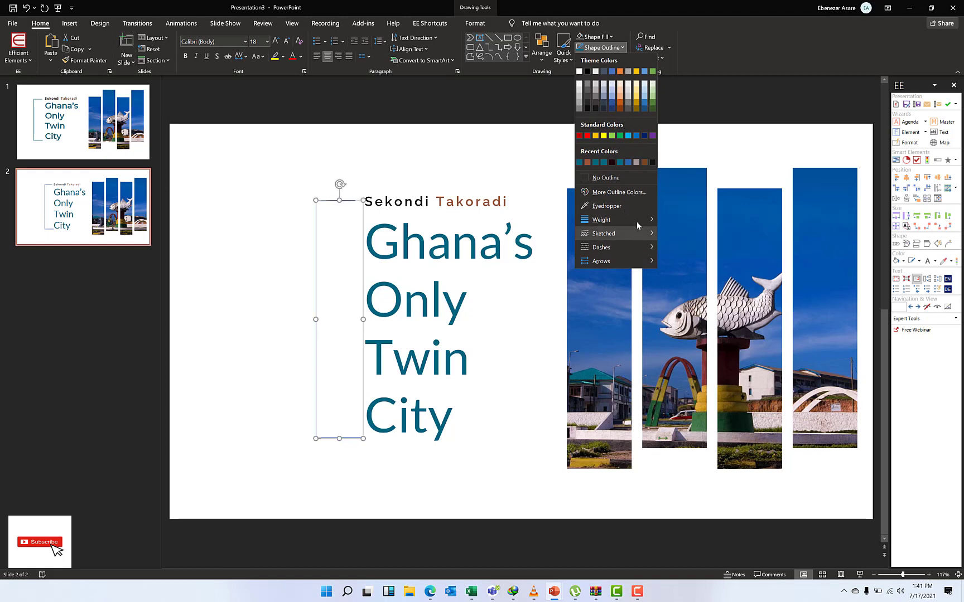
mouse_move(636, 221)
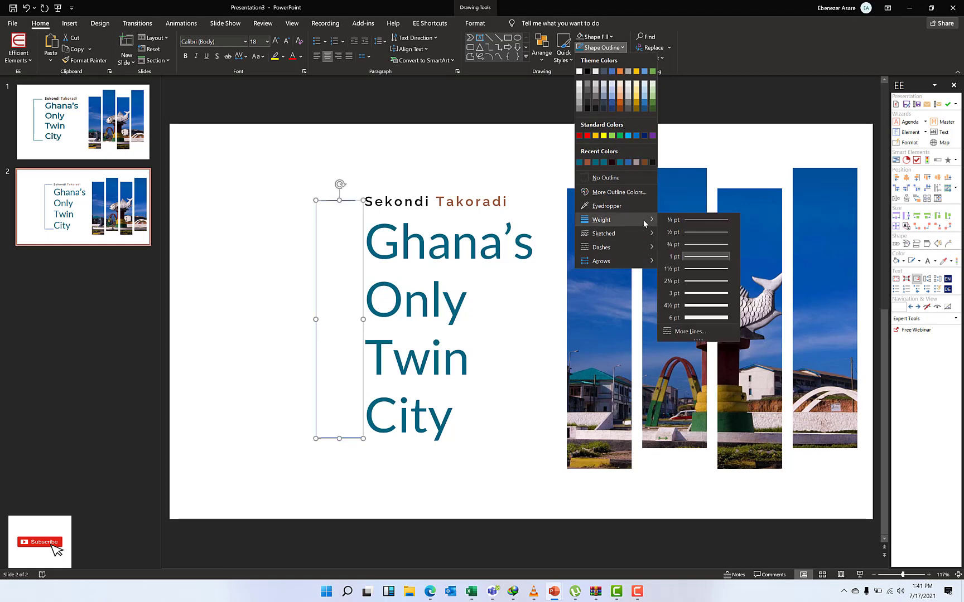
click(701, 281)
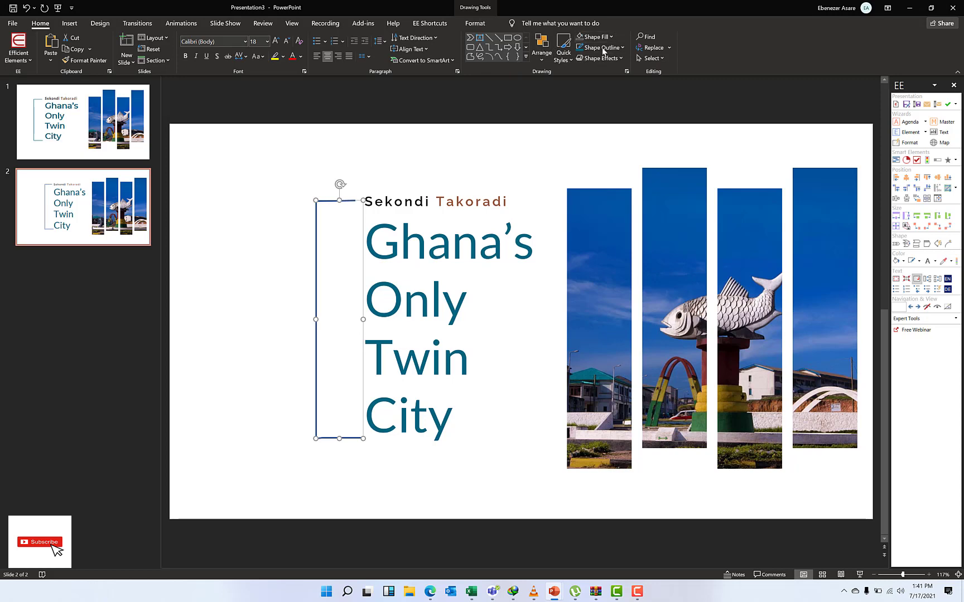
click(623, 49)
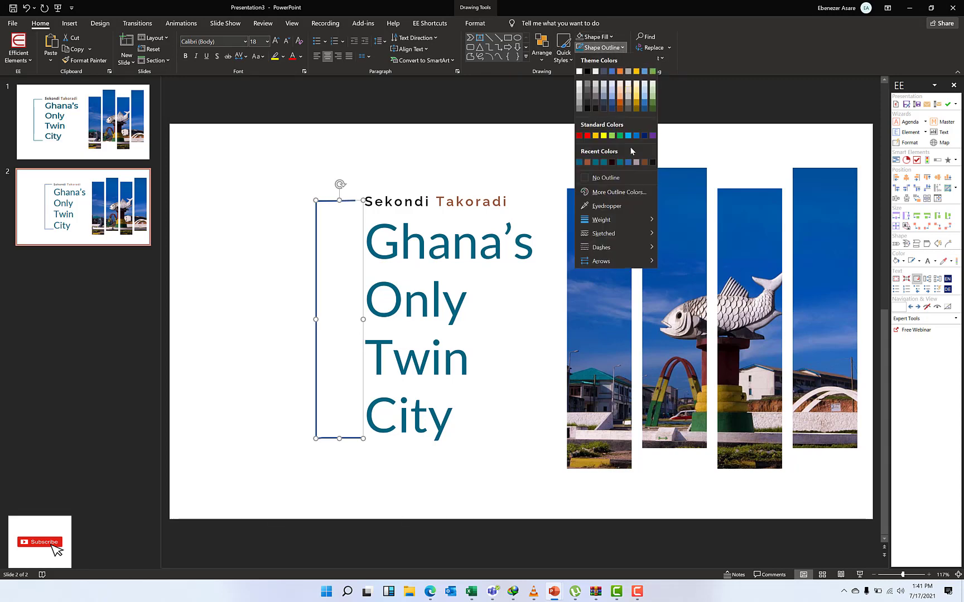
click(621, 207)
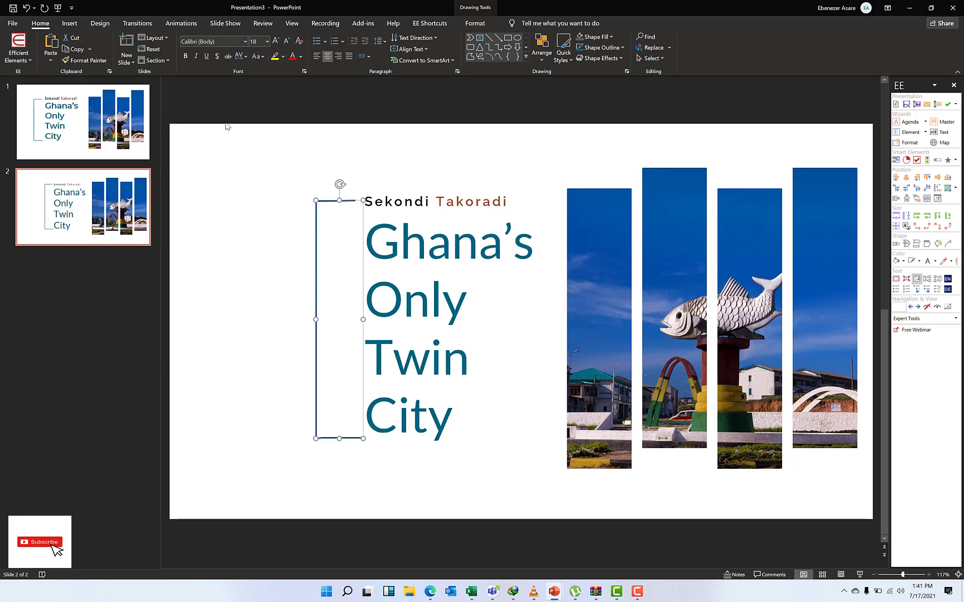
Apply the sampled teal to the bracket outline and deselect it, leaving slide 2 finished
click(249, 161)
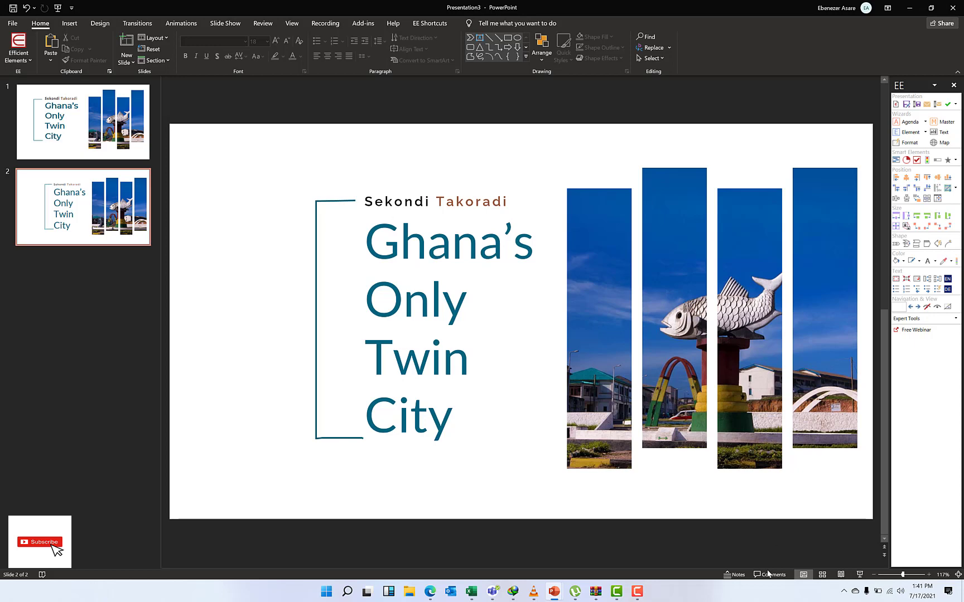
click(637, 591)
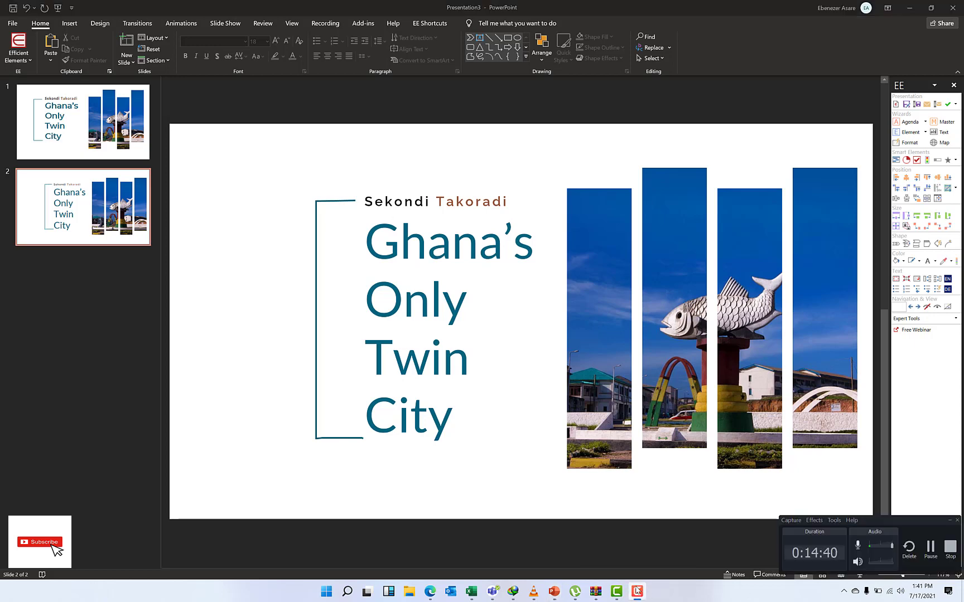